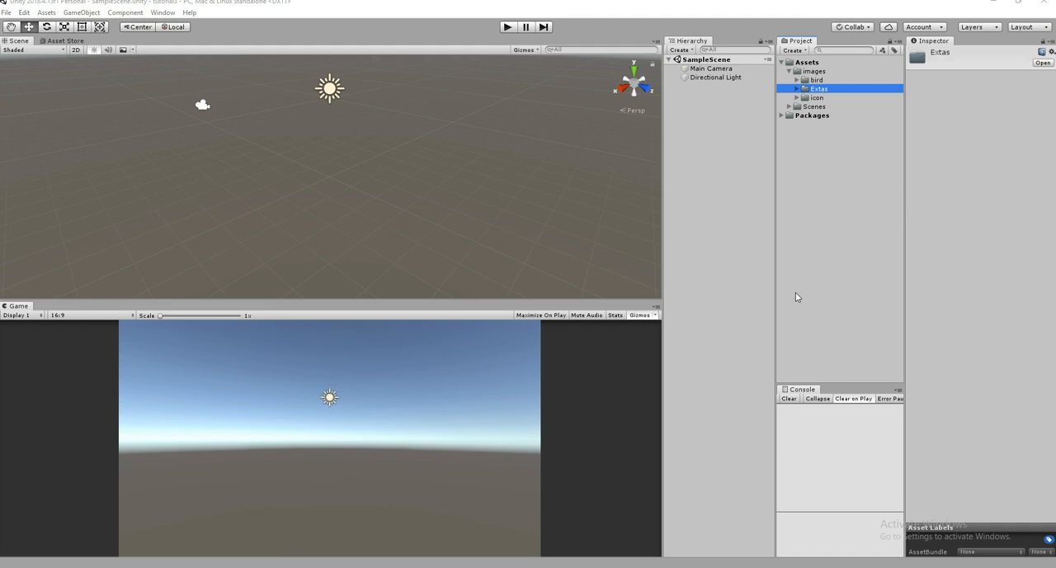
- Set the texture type of the bird 1, bird 2 and bird 3 images to Sprite (2D and UI)
click(797, 80)
click(832, 99)
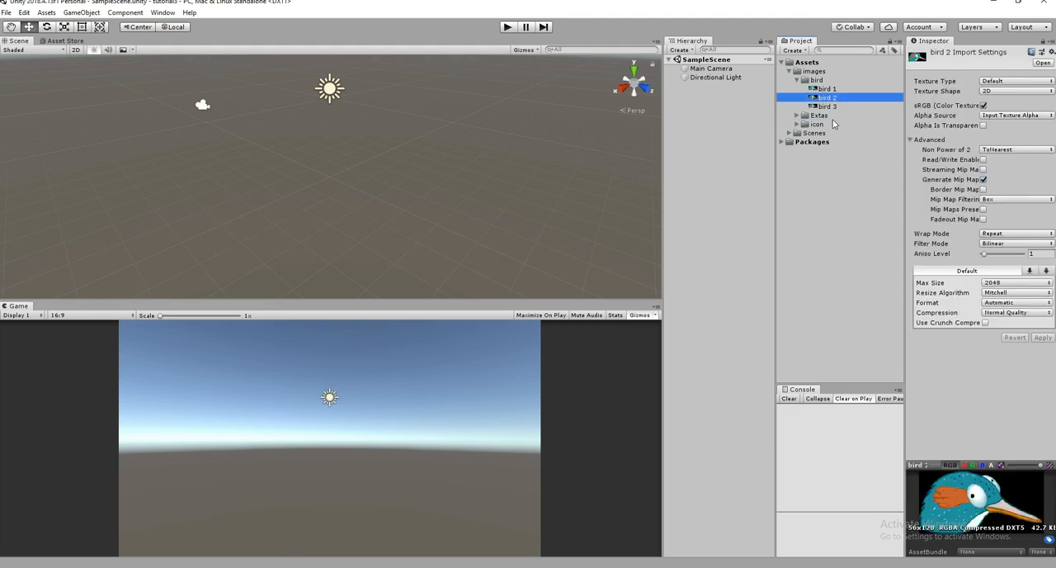
click(812, 117)
click(792, 125)
click(798, 124)
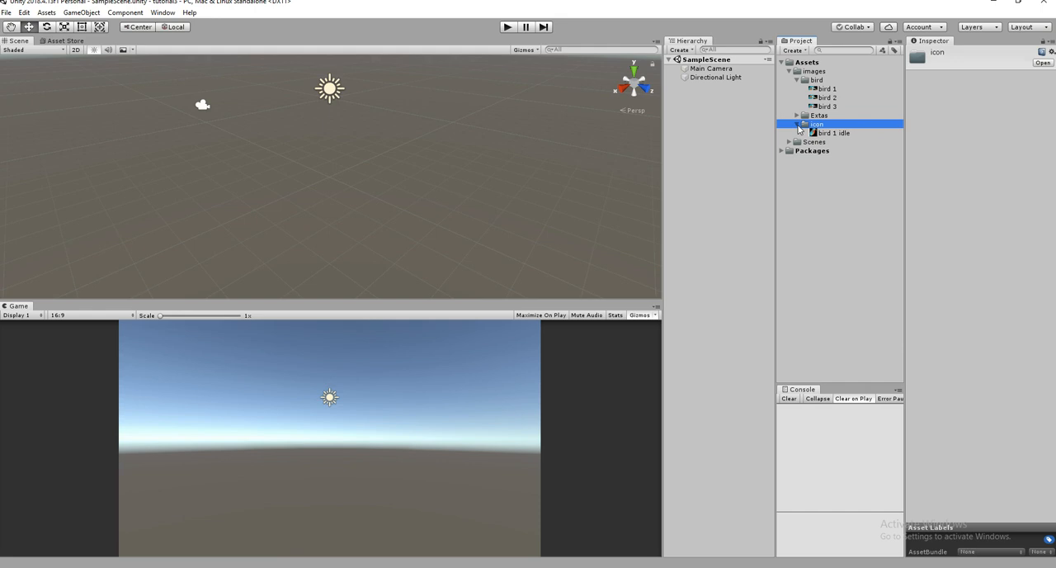
click(832, 90)
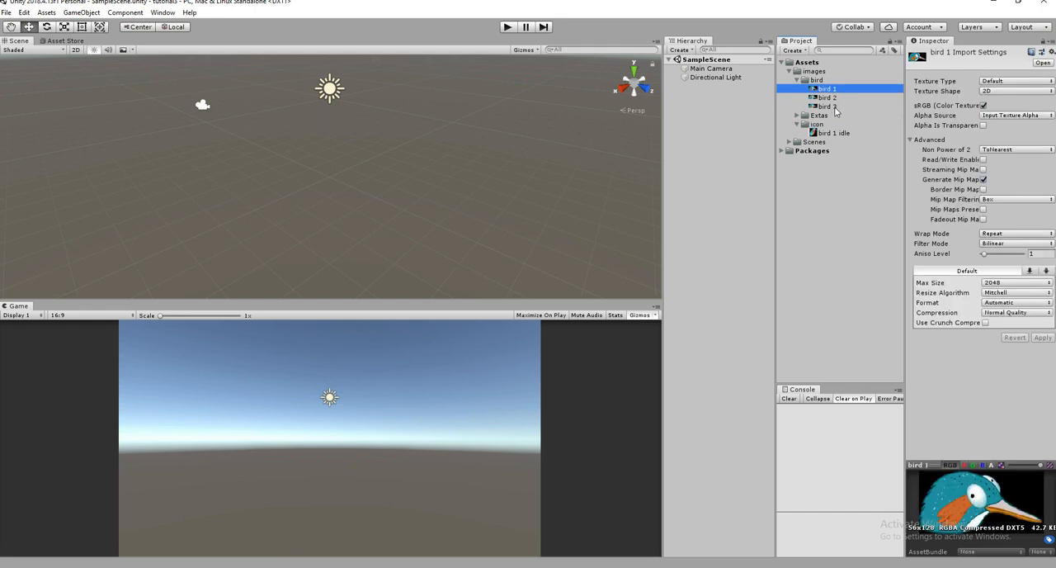
click(836, 108)
click(840, 89)
shift+click(838, 108)
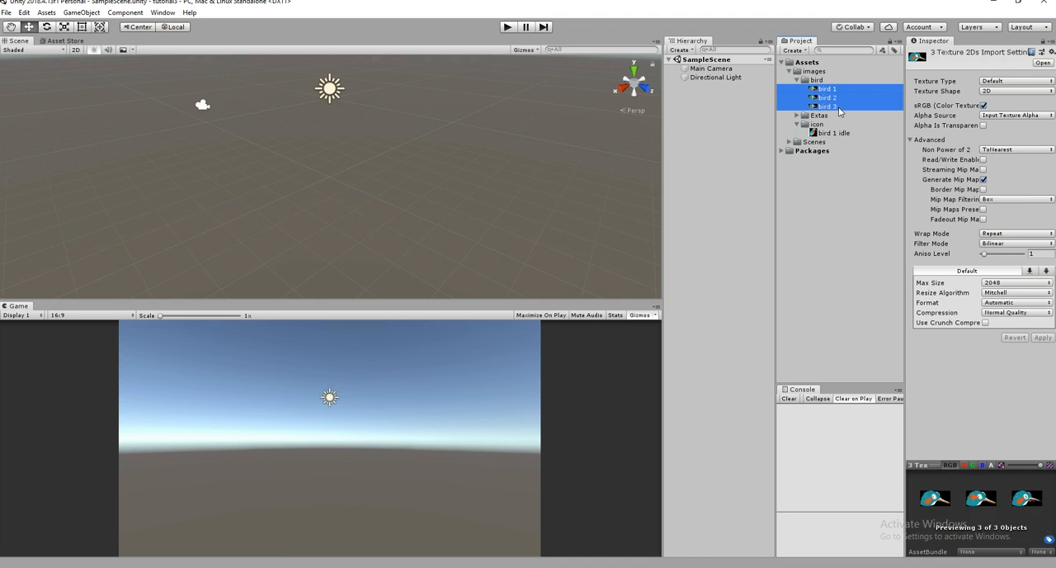
click(990, 82)
click(1001, 131)
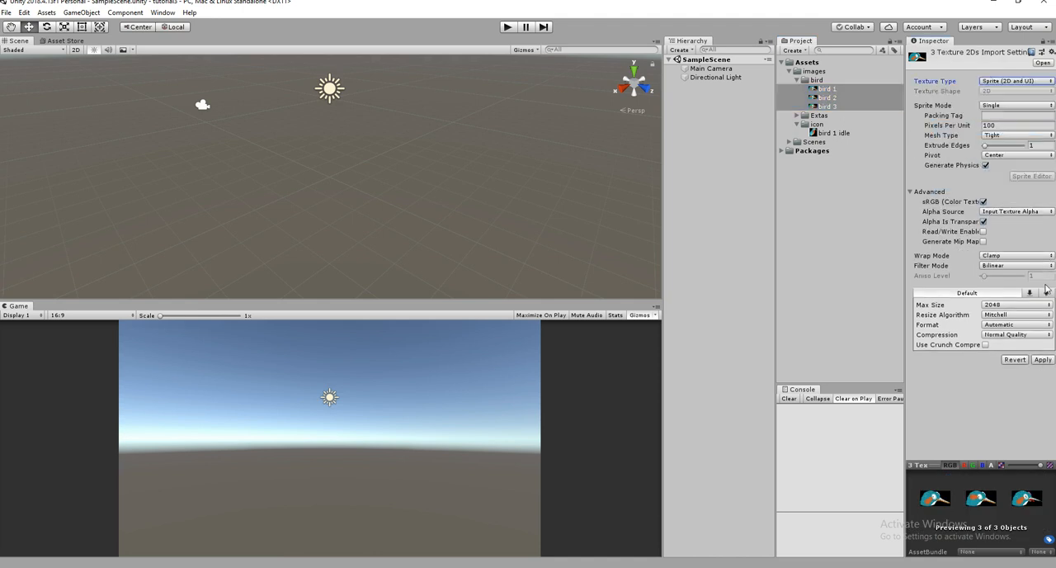
- Set the texture type of the cloud, grass and Pillar images in Extas to Sprite (2D and UI) and apply it
click(797, 115)
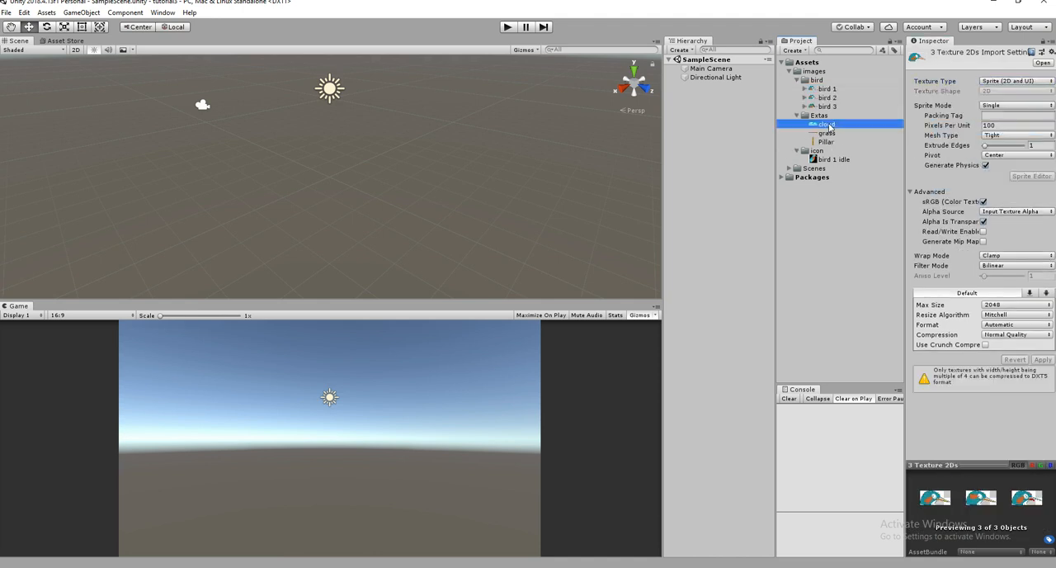
click(827, 124)
shift+click(826, 142)
click(1009, 83)
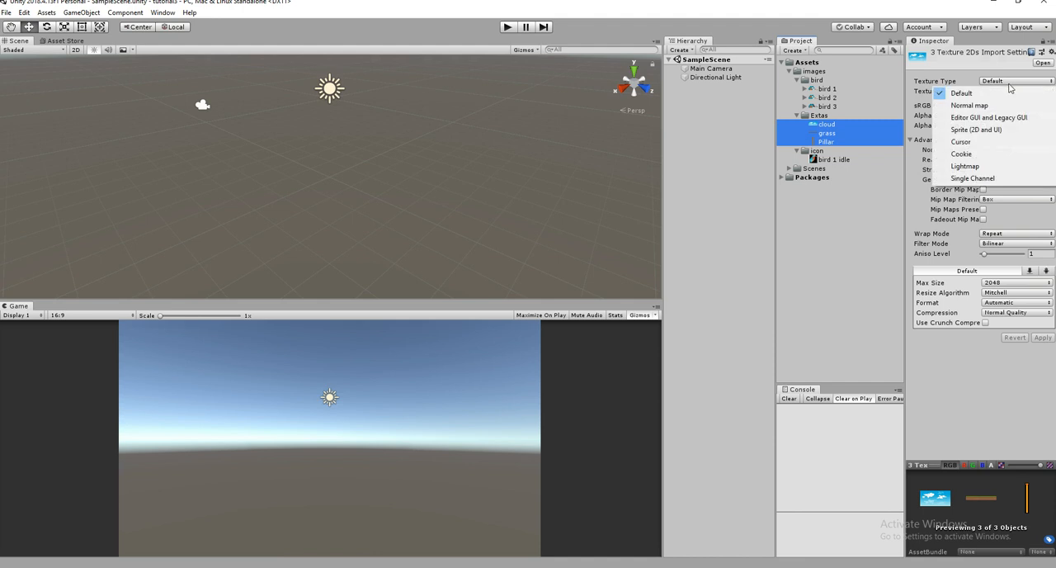
click(1012, 129)
click(1040, 359)
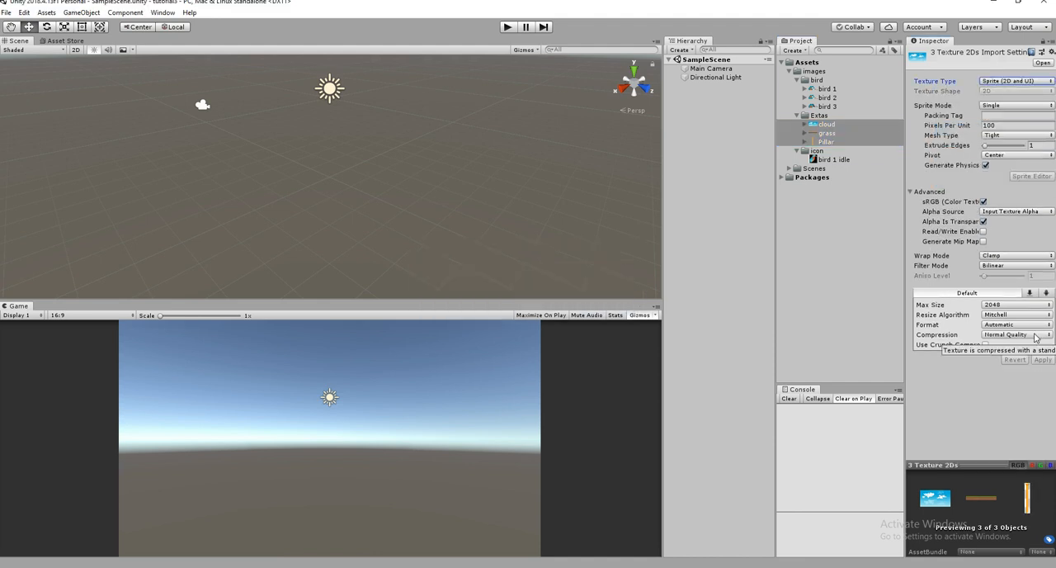
- Review the import settings and previews of the bird 1 idle icon, the Extas images and the bird sprites
click(821, 160)
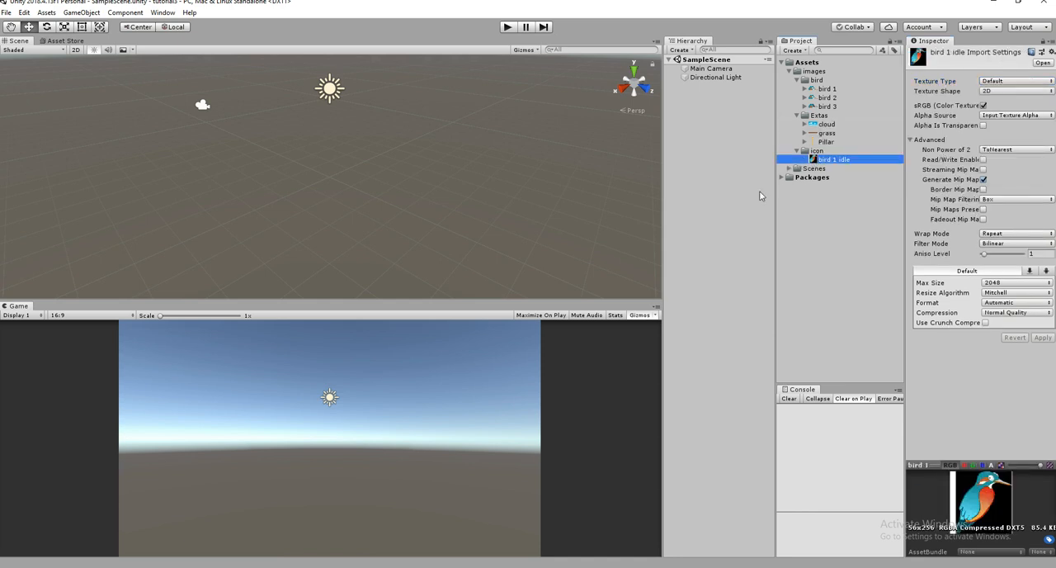
click(826, 125)
click(826, 142)
click(797, 116)
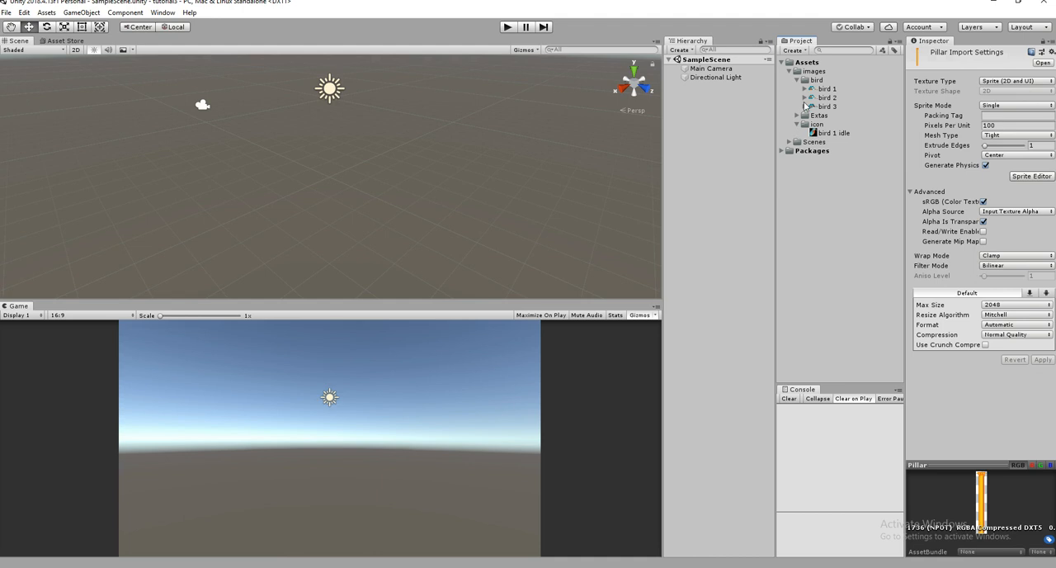
click(821, 97)
click(833, 90)
click(834, 108)
- Add the cloud sprite from the Extas folder to the scene
click(797, 116)
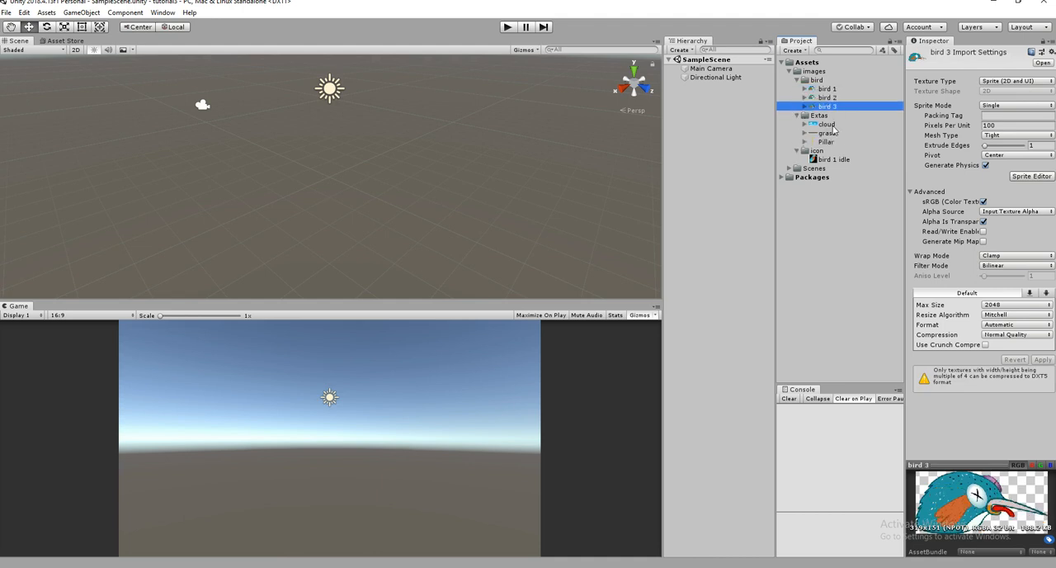
click(830, 125)
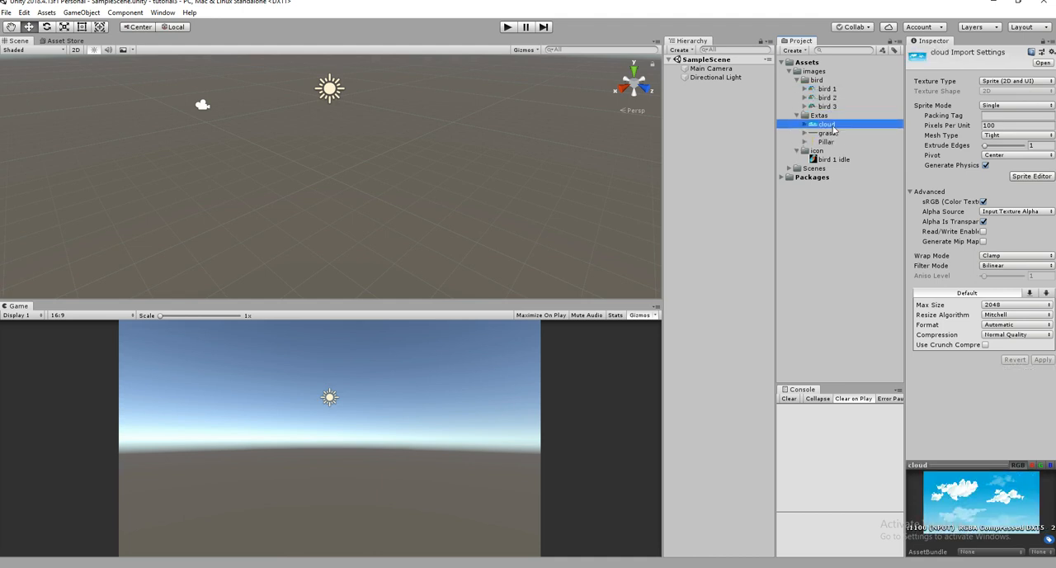
drag(834, 128, 711, 128)
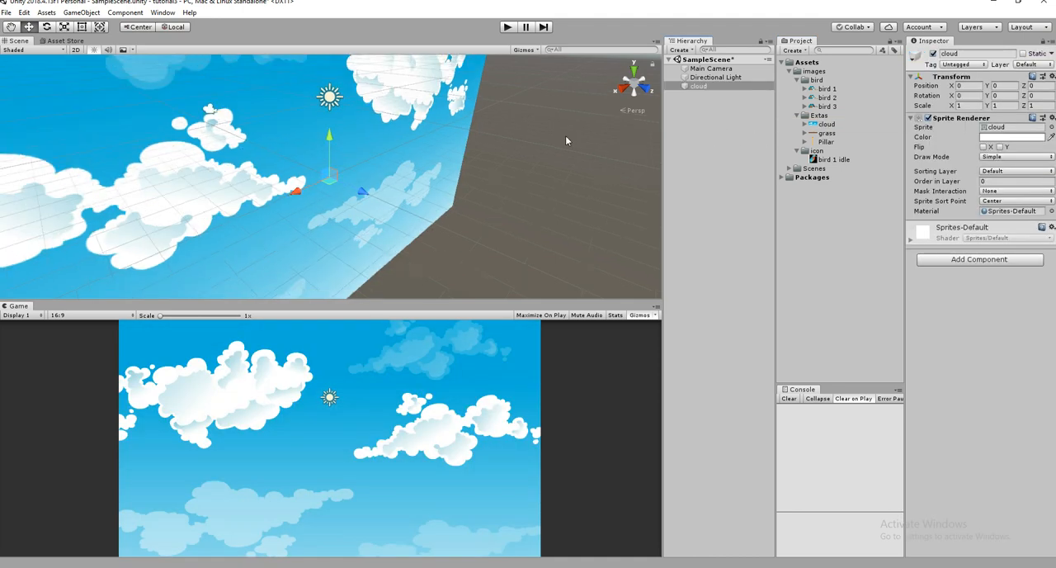
- Change the Main Camera's projection to Orthographic and move it along Z to about -9.19
double_click(723, 69)
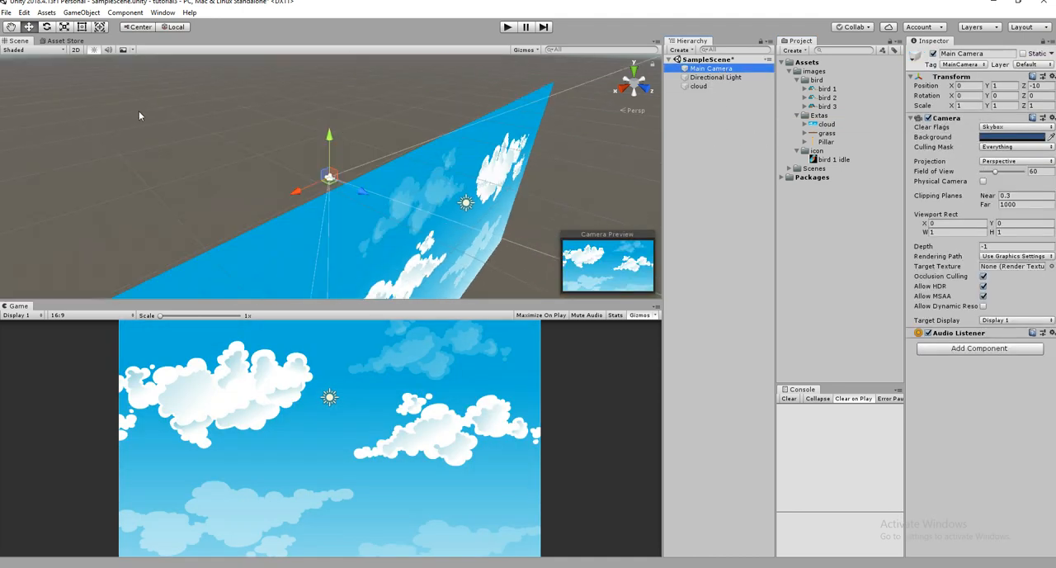
click(625, 86)
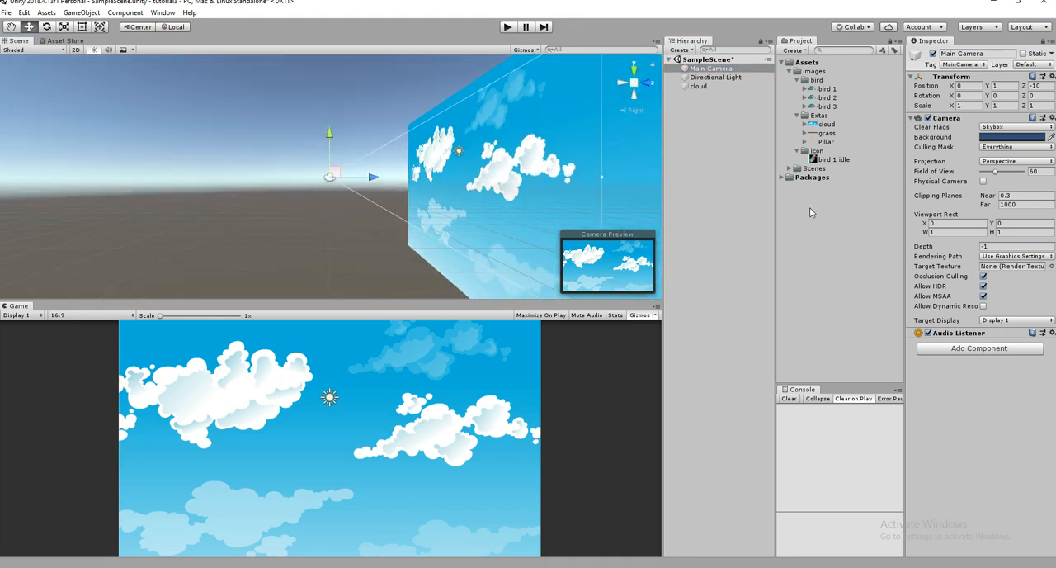
click(1012, 164)
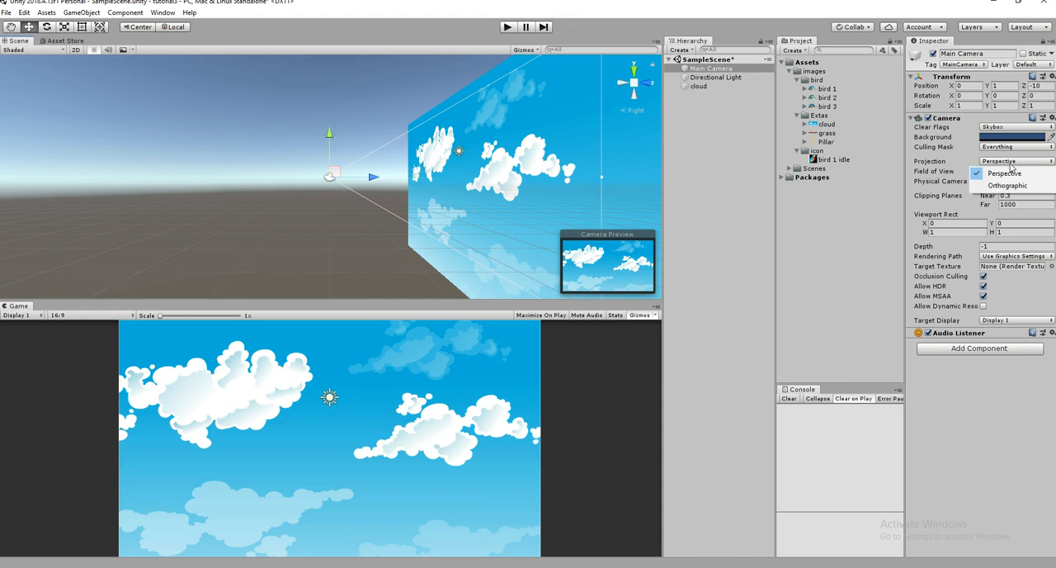
click(1008, 186)
drag(373, 178, 381, 180)
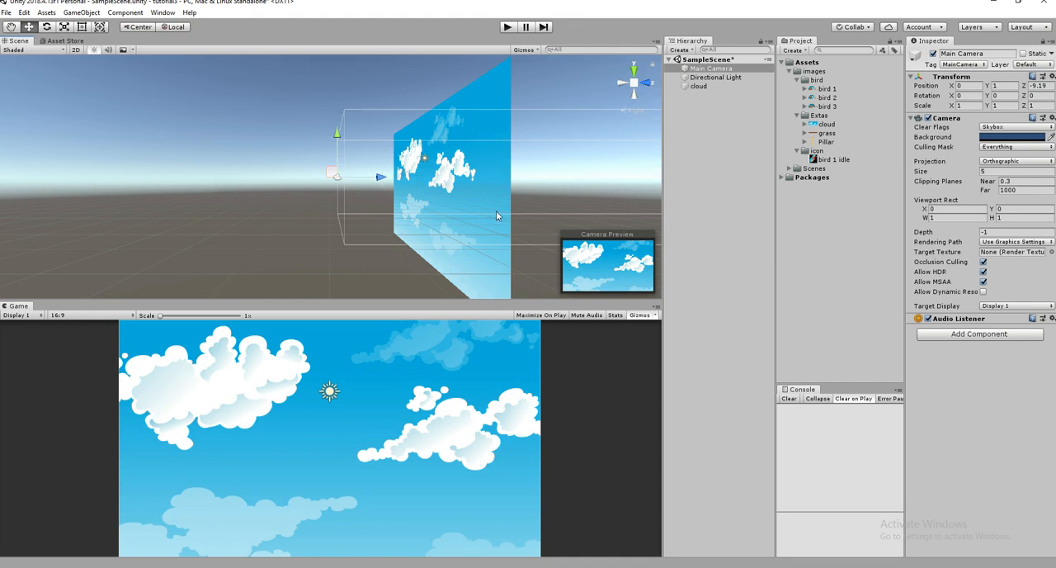
- Switch the scene view to 2D with the cloud selected and activate the Rect tool
click(698, 86)
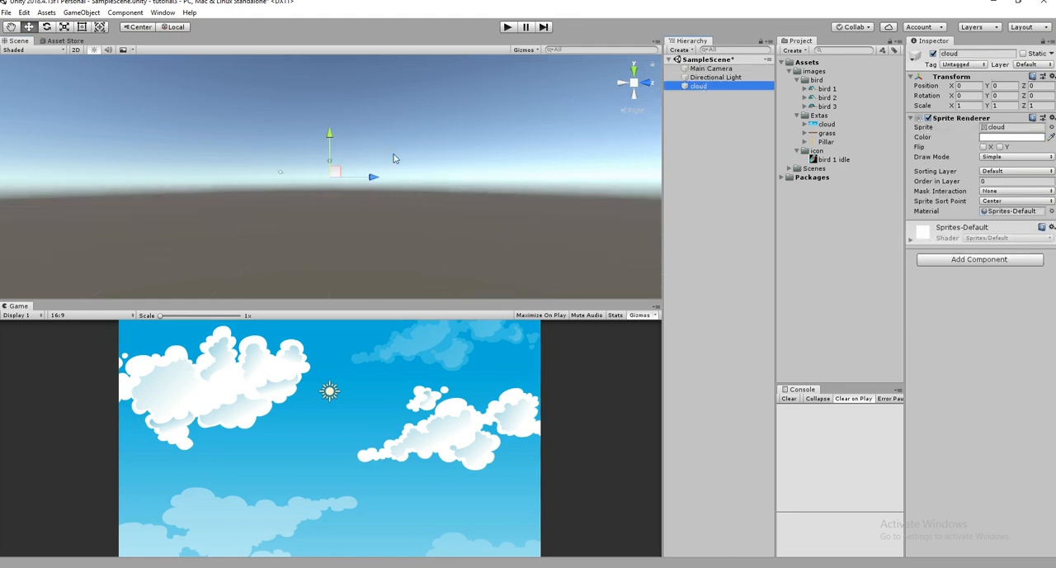
click(75, 49)
key(t)
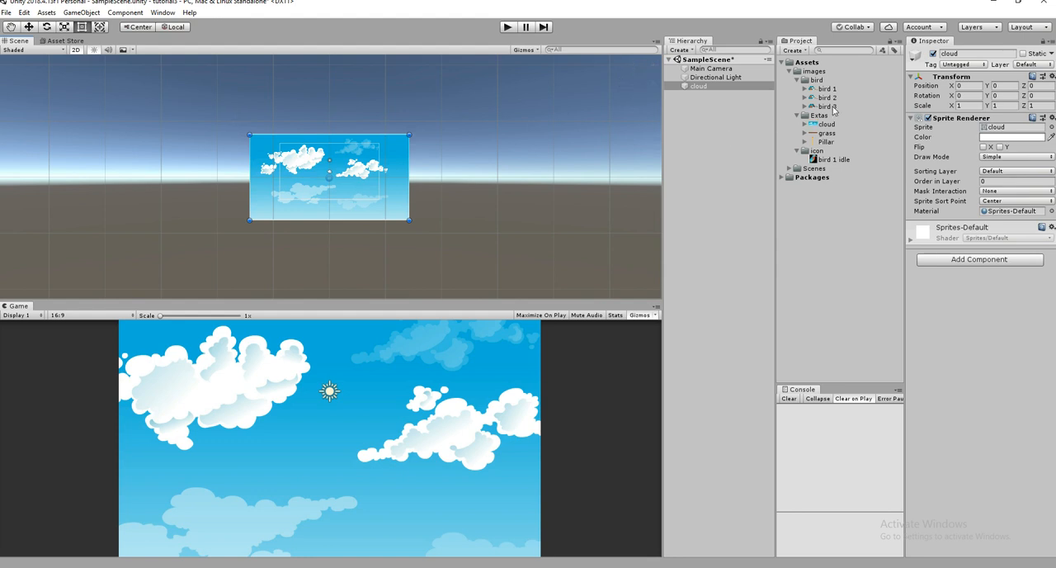
- Add the grass sprite to the scene and rename the object ground
drag(826, 136, 705, 138)
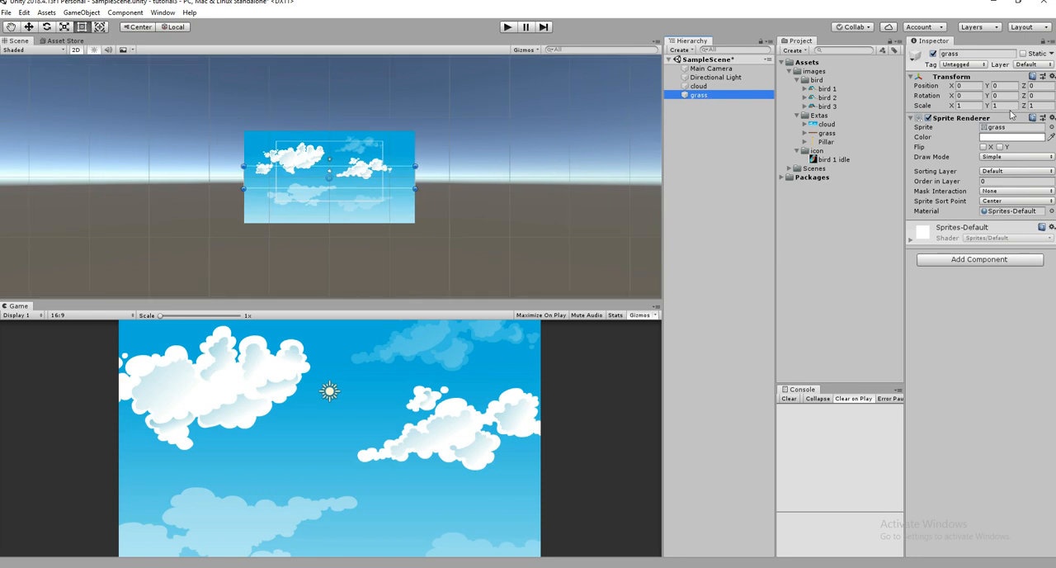
click(988, 54)
text(ground)
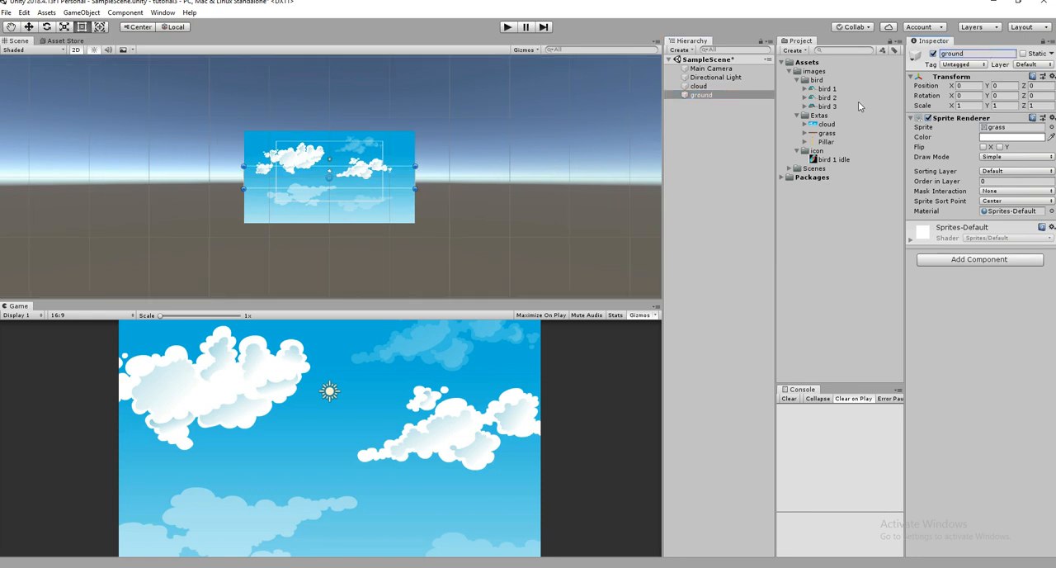
- Compare the previews of the bird 1, bird 2 and bird 3 sprites
click(830, 89)
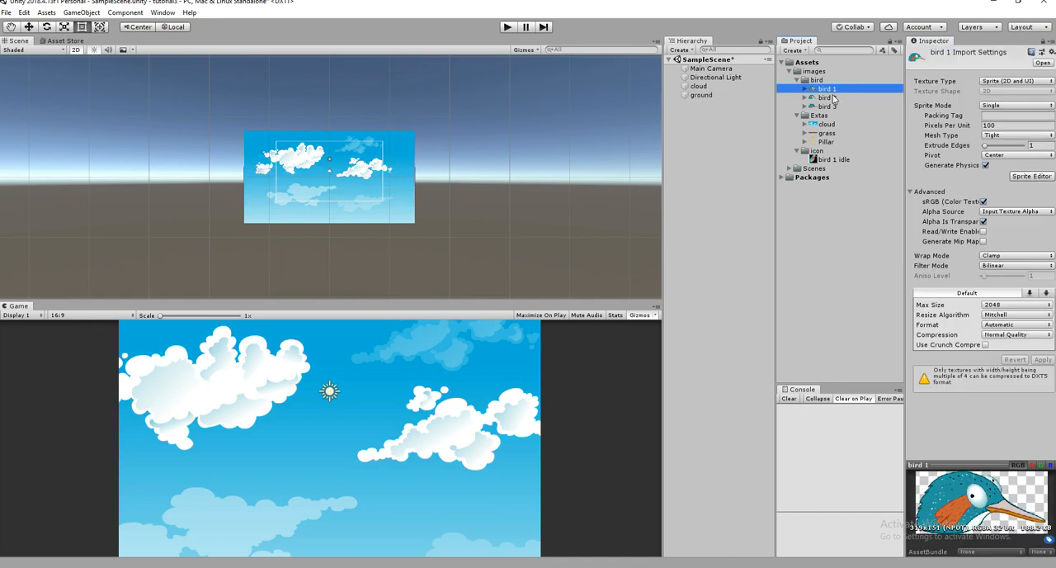
click(833, 96)
click(833, 91)
click(834, 99)
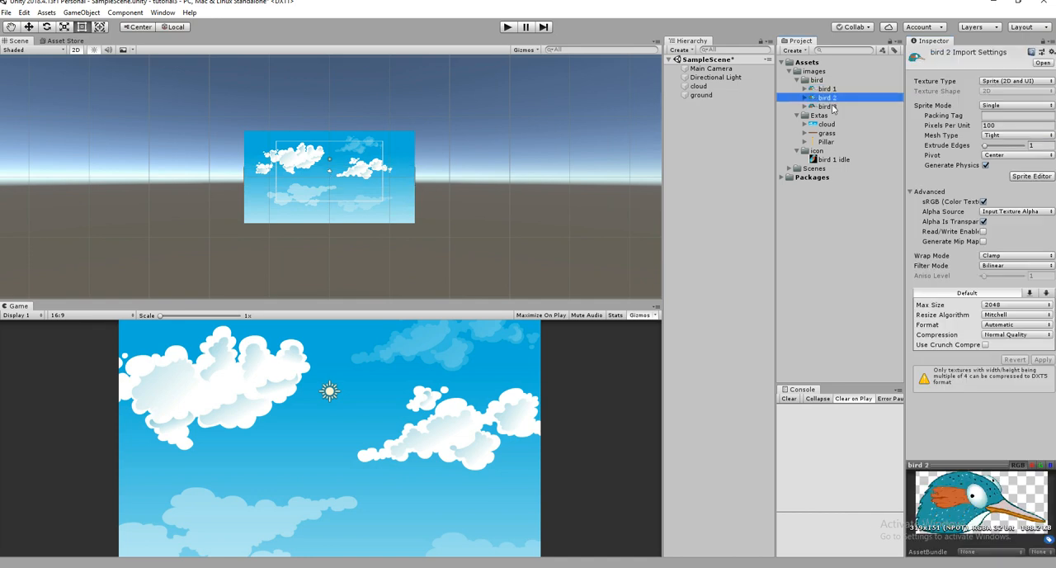
click(834, 90)
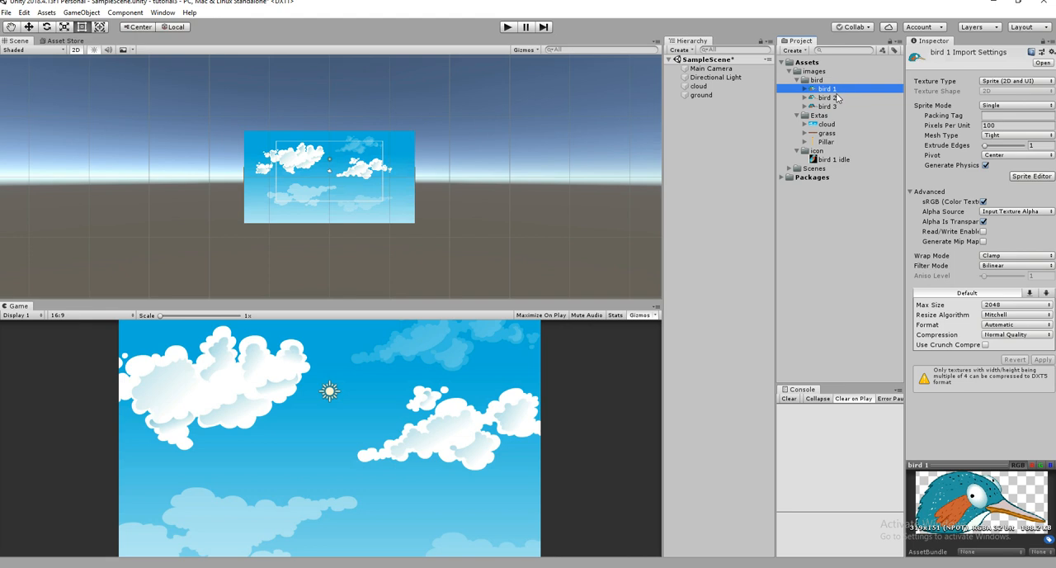
click(836, 98)
click(850, 91)
click(842, 100)
click(838, 109)
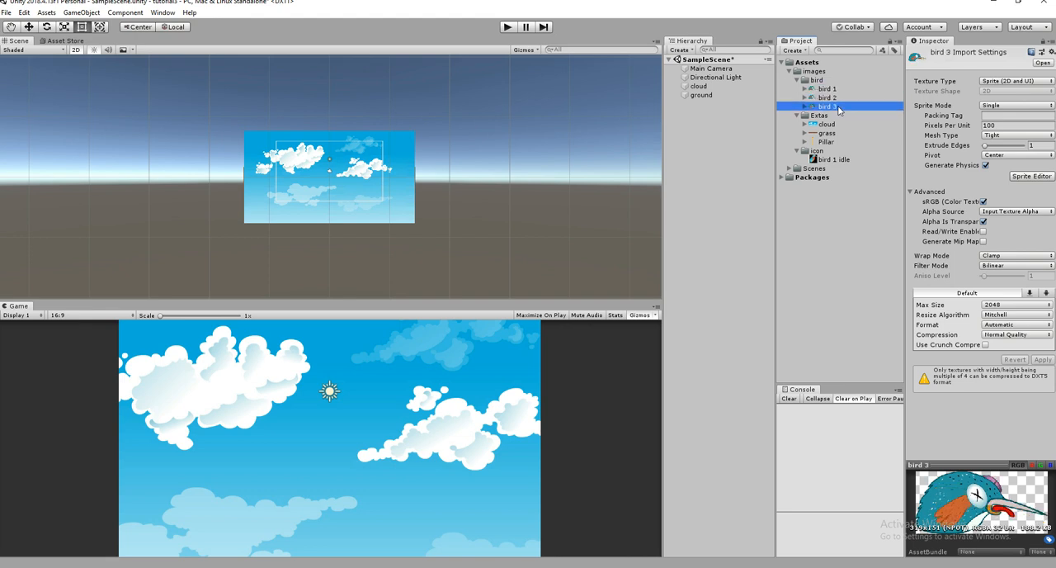
- Rename the bird 1 image as idle
click(842, 90)
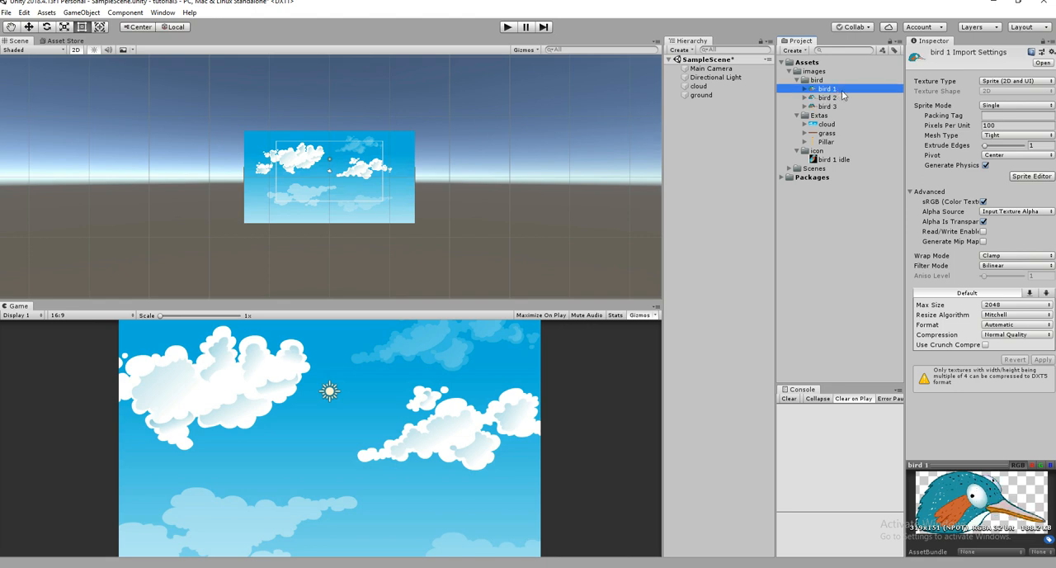
click(848, 92)
text(idle)
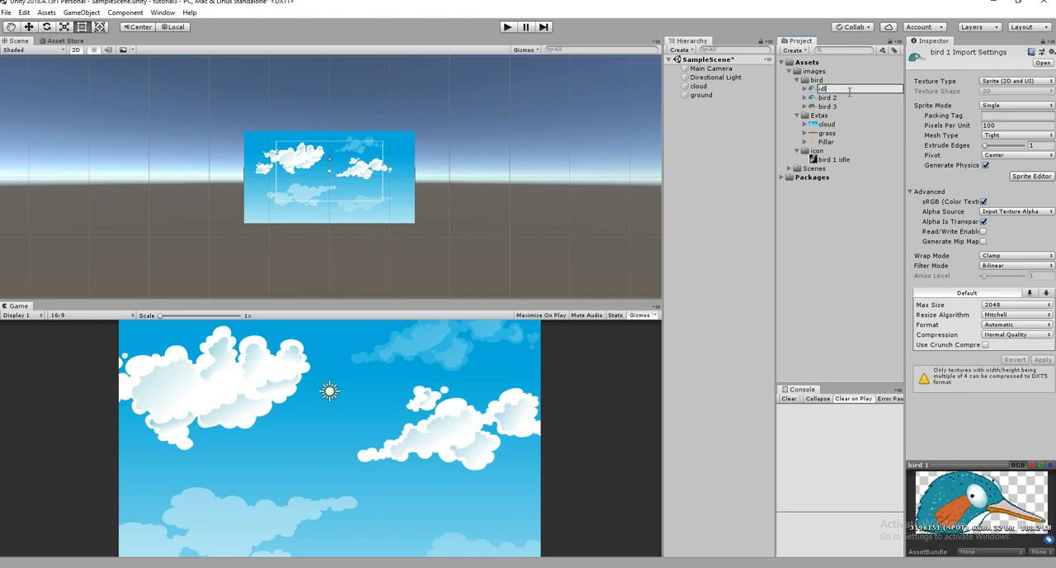
key(Return)
- Rename the bird 2 image as fly
double_click(850, 89)
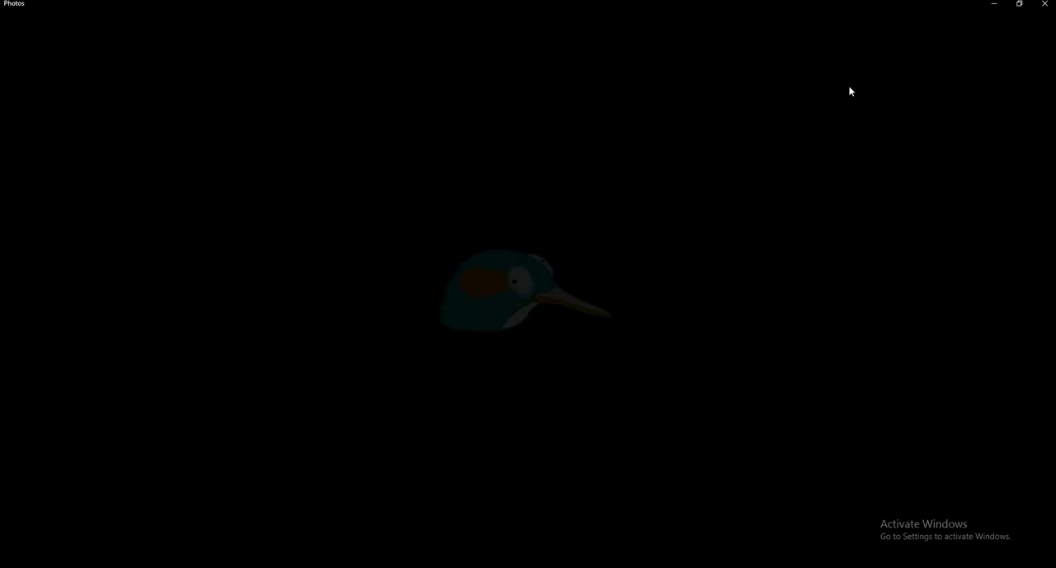
click(1044, 4)
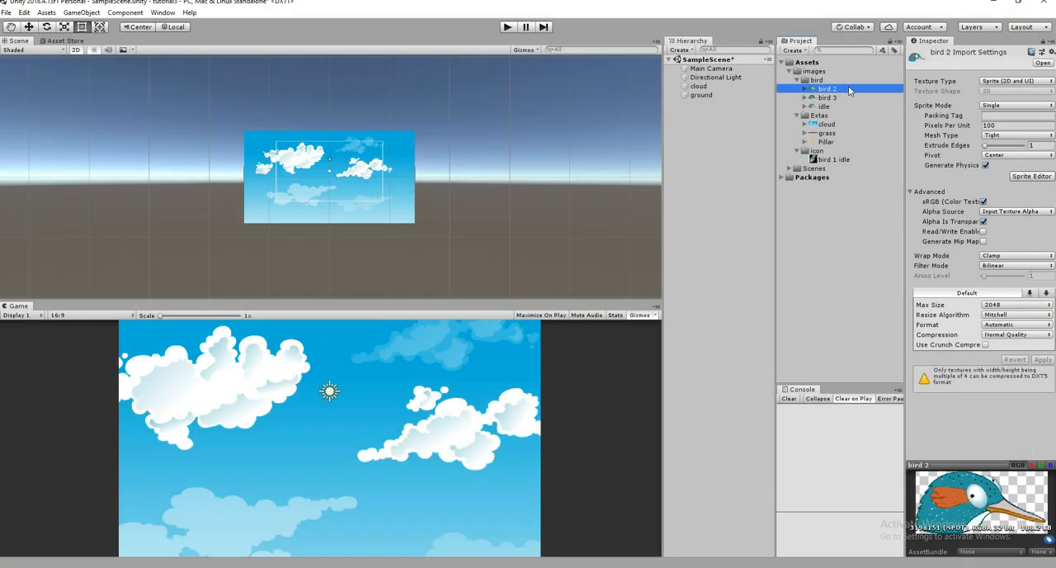
click(843, 89)
text(f)
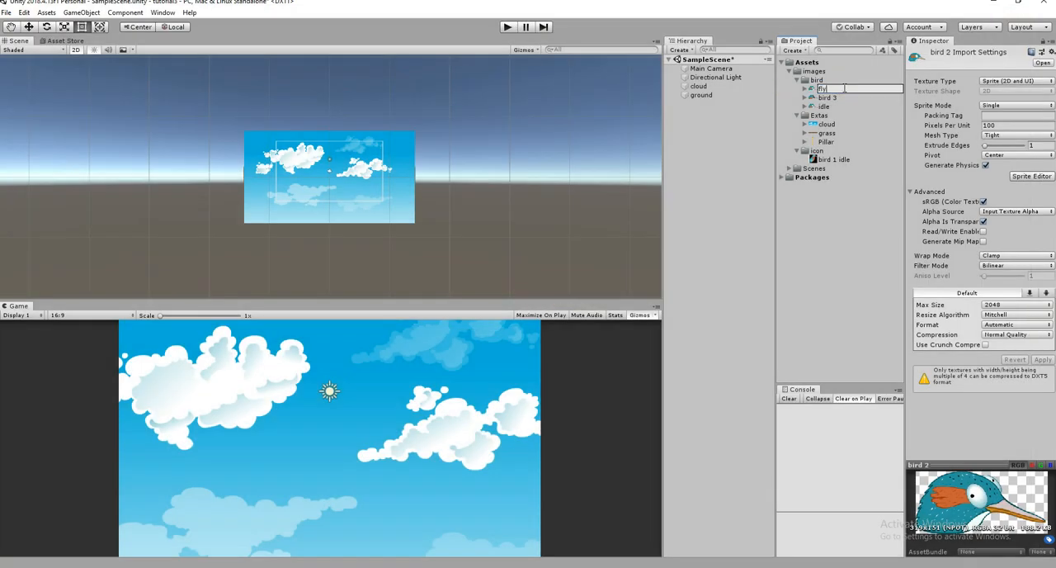
text(ly)
key(Return)
- Rename the bird 3 image as dead
click(832, 107)
double_click(840, 90)
click(1045, 3)
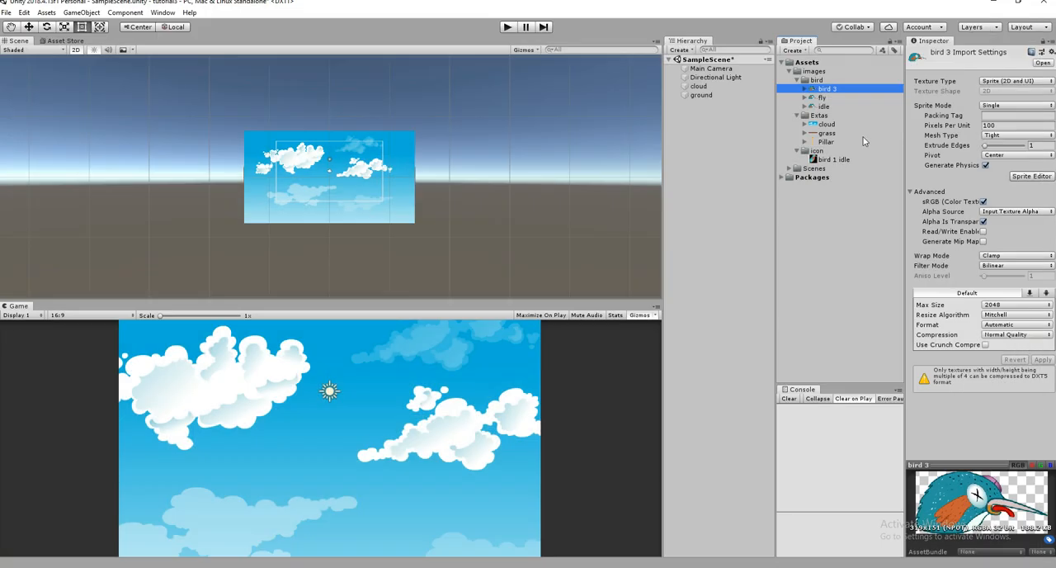
click(847, 90)
text(dead)
key(Return)
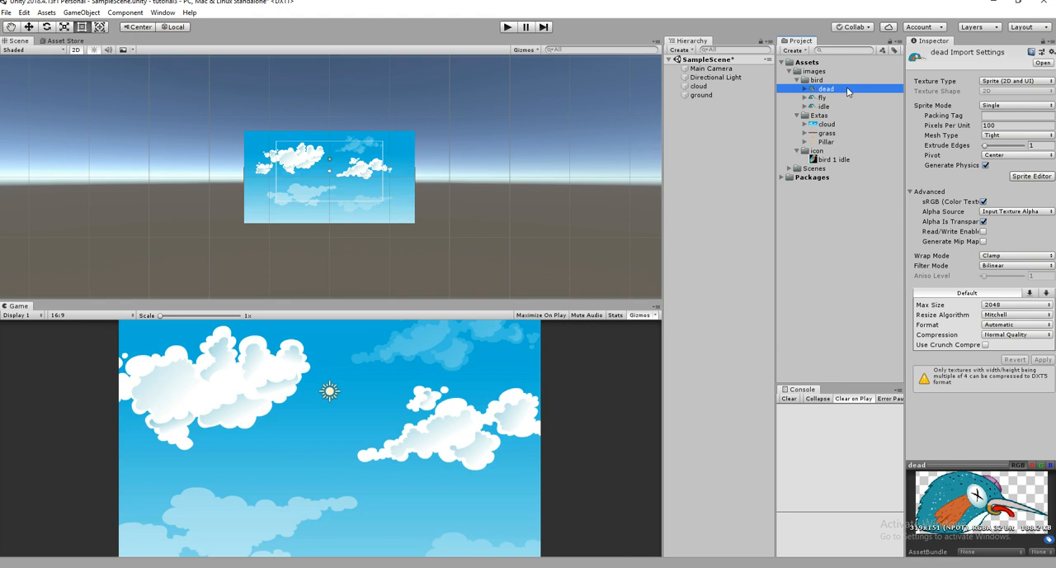
- Add the idle bird sprite to the scene
drag(824, 106, 710, 115)
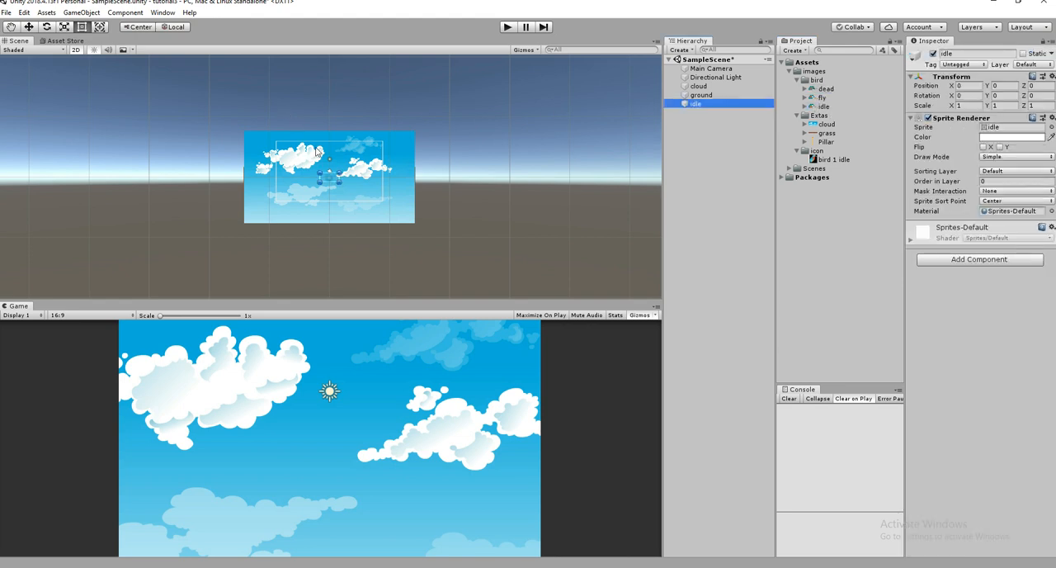
scroll(322, 165, up, 1)
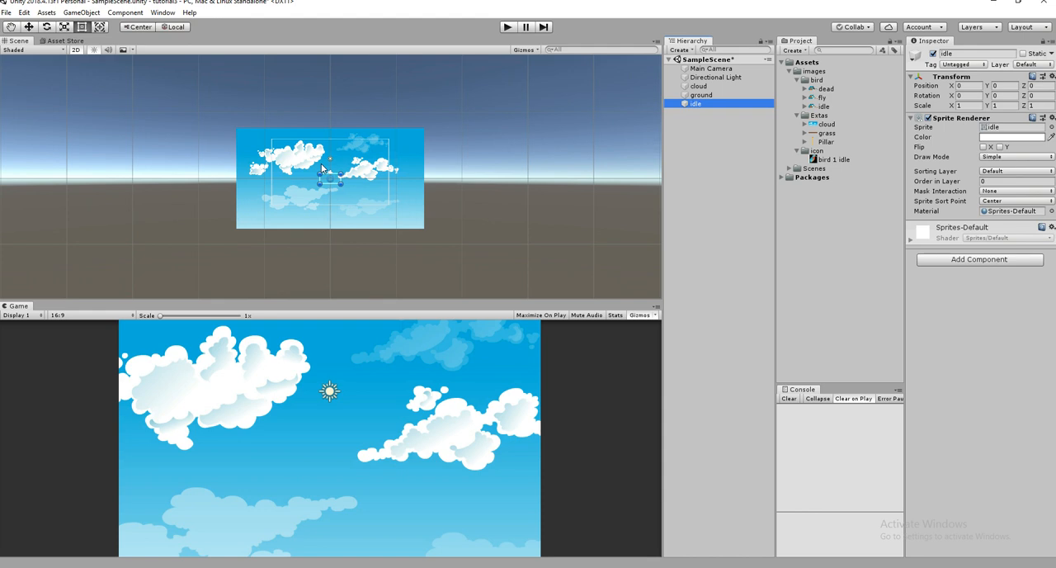
- Add three sorting layers named cloud, bird and ground, in that order
click(1037, 172)
click(1011, 201)
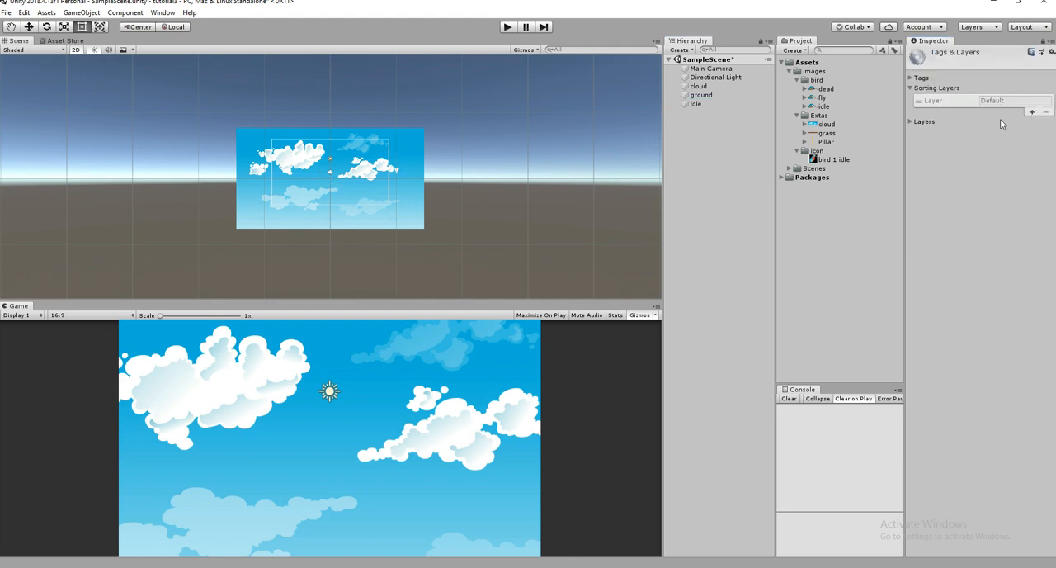
click(1031, 112)
click(1011, 110)
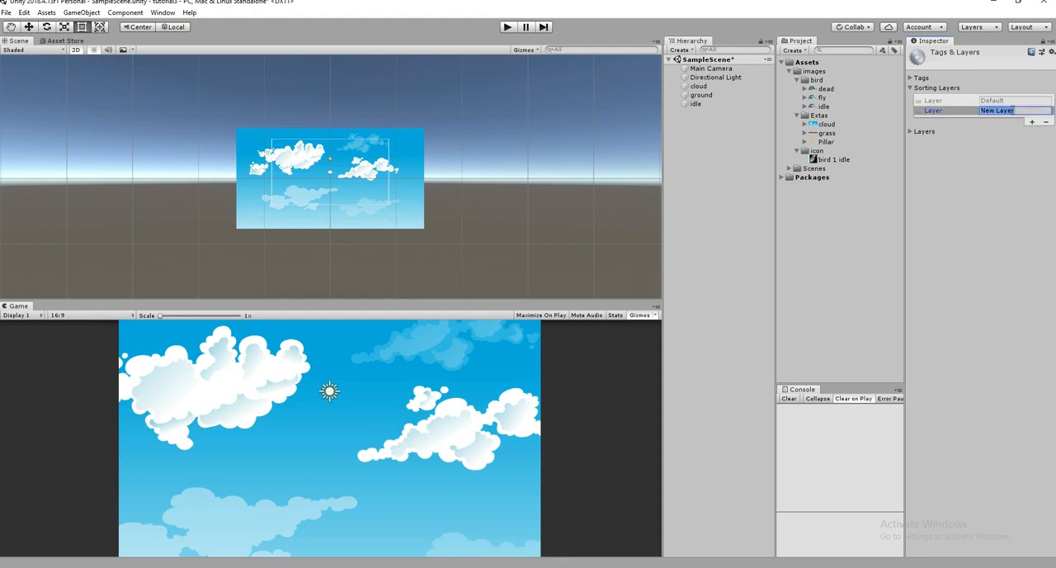
text(cl)
click(1032, 123)
click(1020, 119)
text(bird)
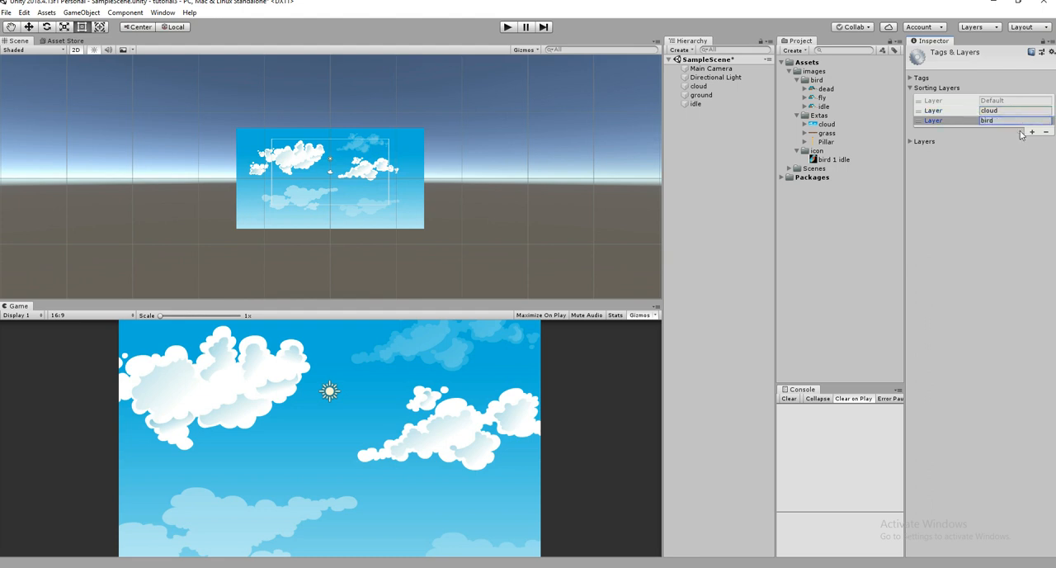
click(1030, 131)
click(1026, 130)
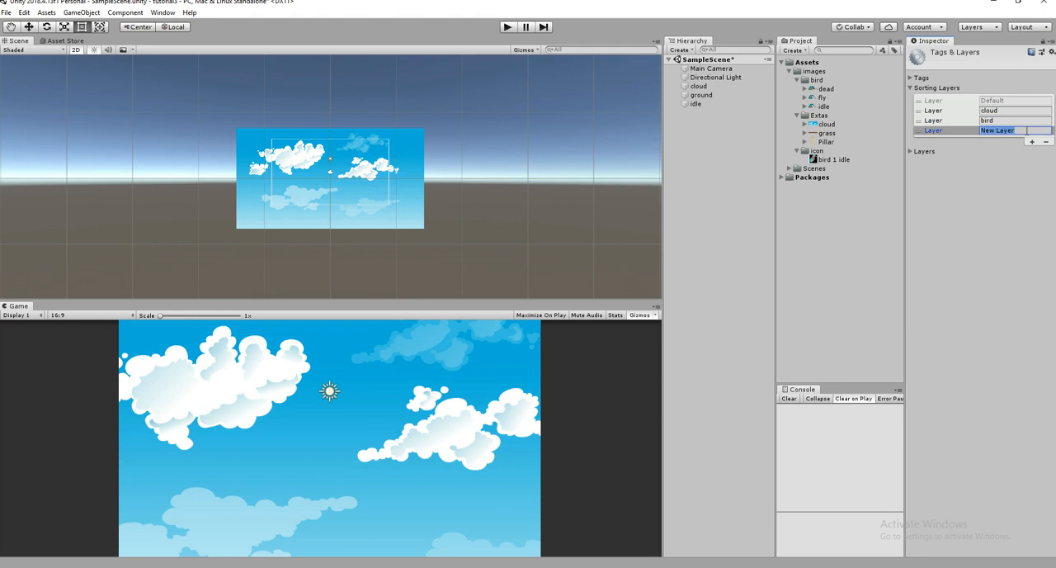
text(ground)
- Assign the cloud object to the cloud sorting layer and the ground object to the ground sorting layer
click(698, 86)
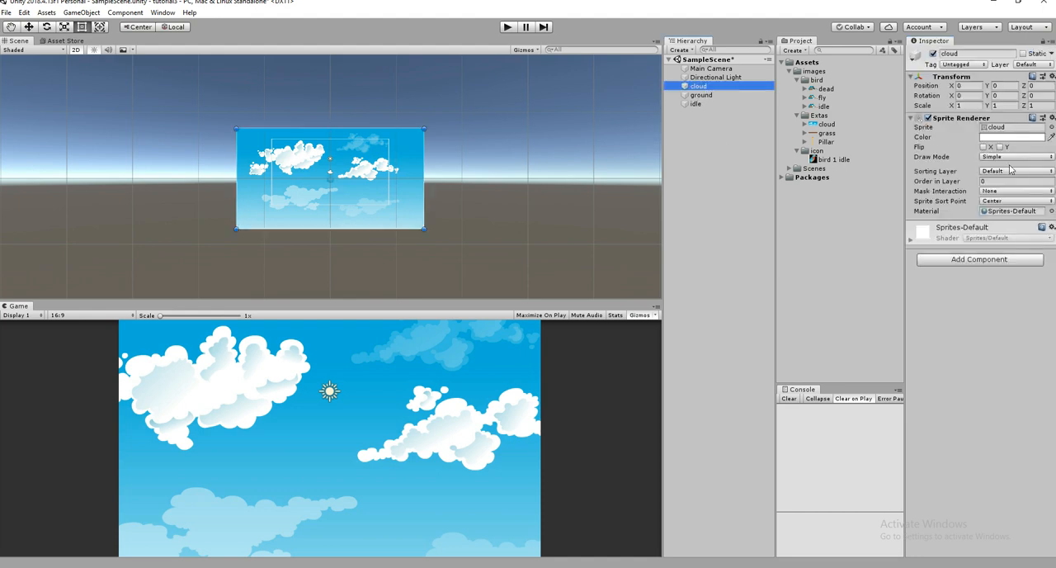
click(997, 172)
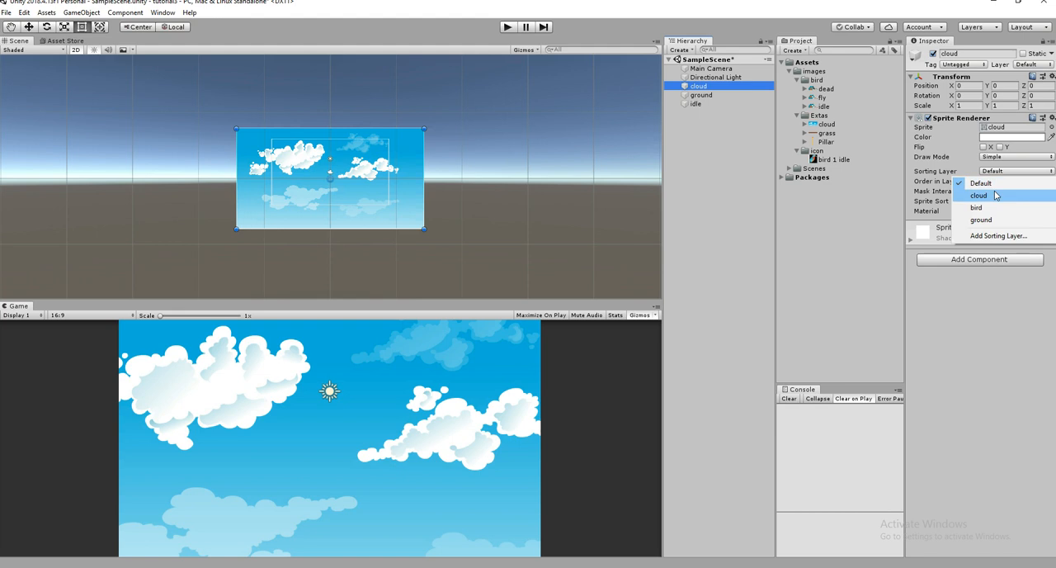
click(995, 195)
click(726, 95)
click(994, 172)
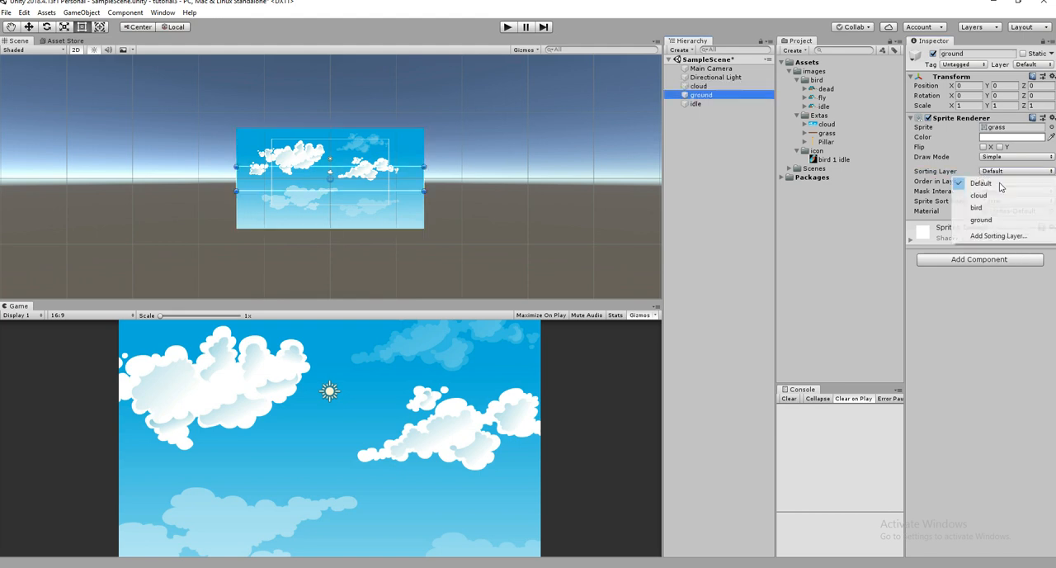
click(1017, 218)
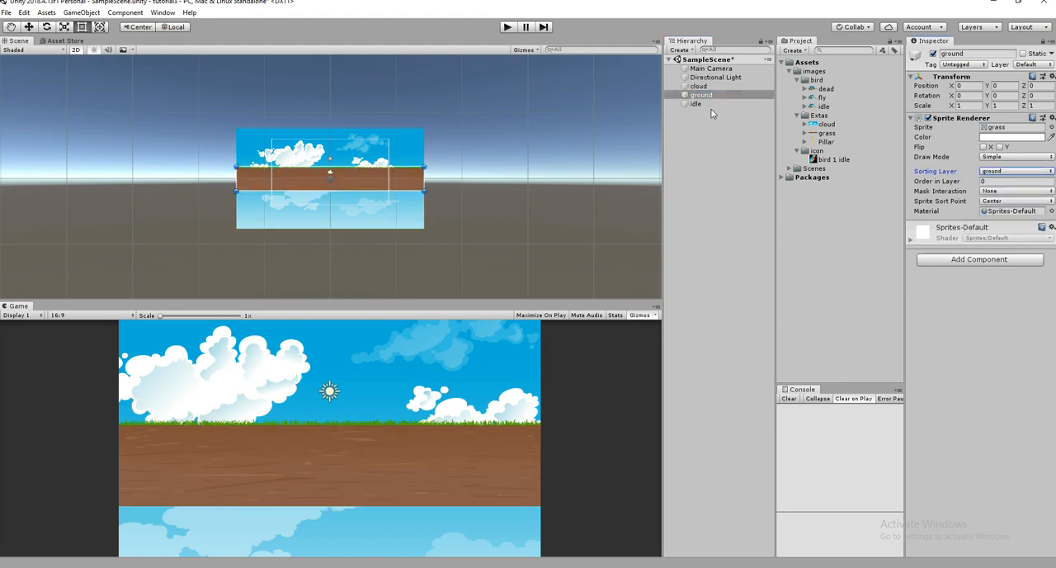
- Assign the idle bird object to the bird sorting layer
click(711, 104)
click(997, 170)
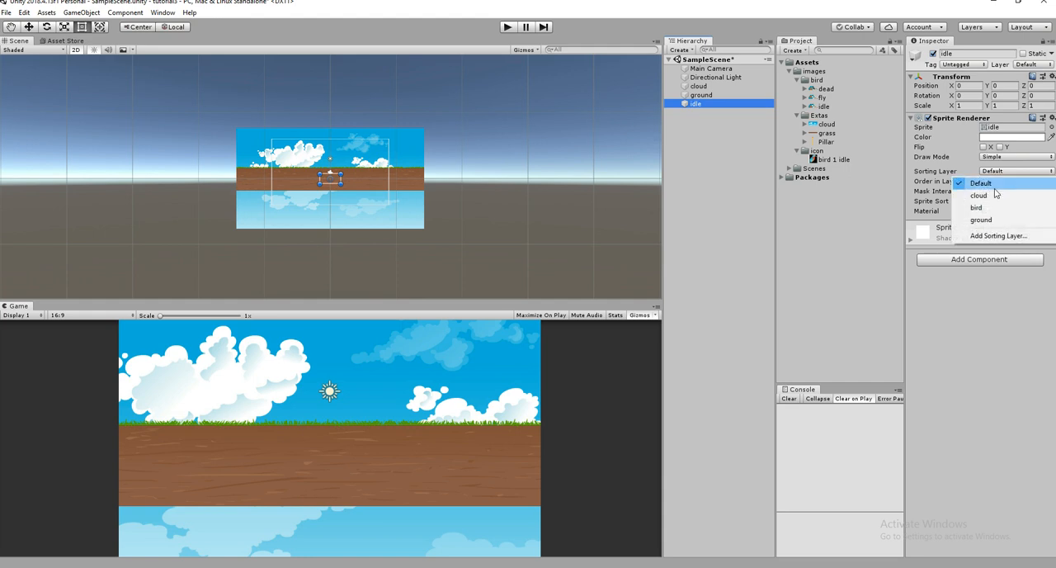
click(993, 206)
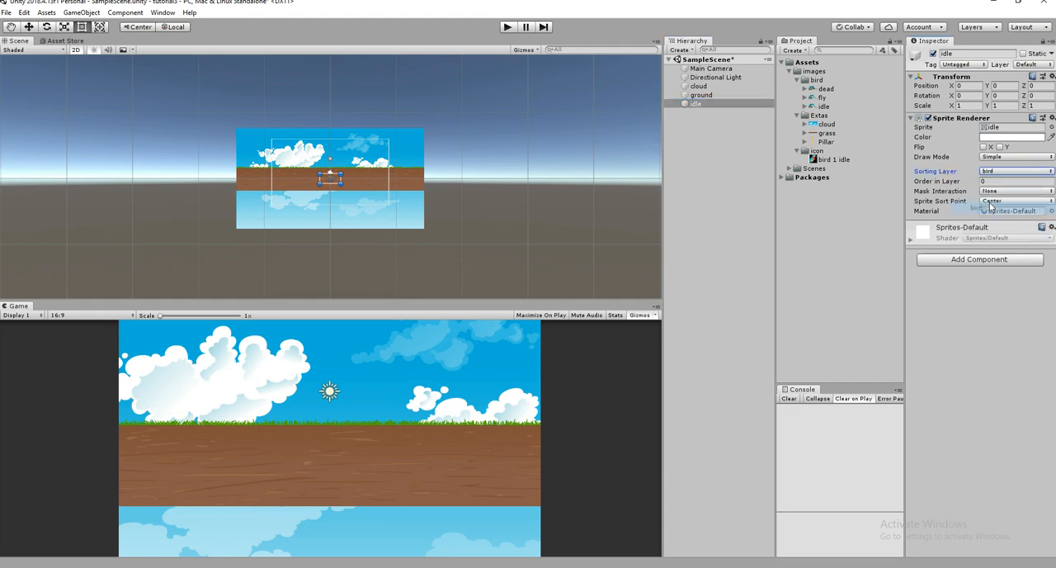
- Move the ground straight down to a Y position of about -3.02
click(701, 95)
click(28, 27)
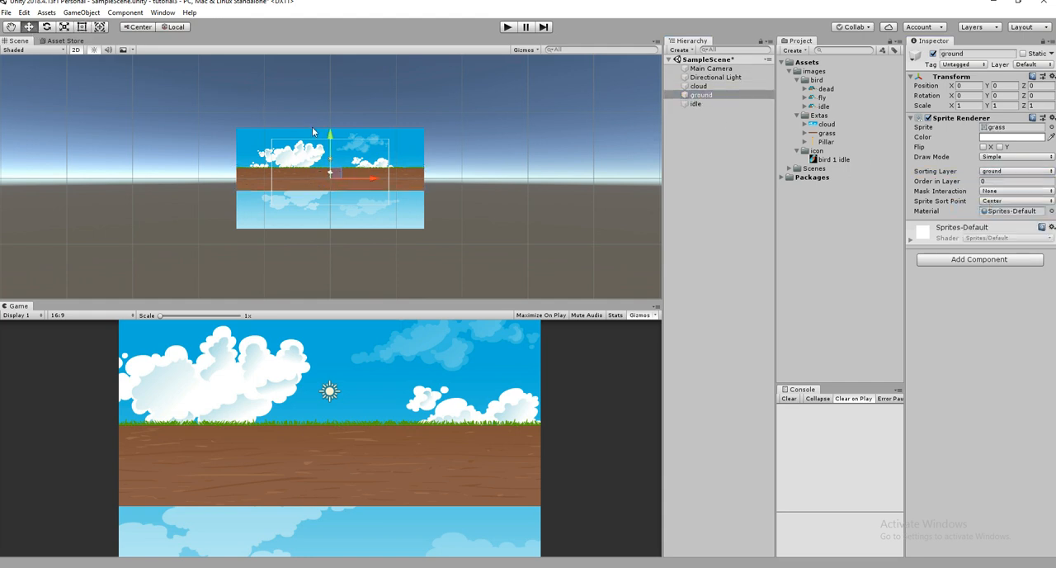
drag(332, 132, 331, 158)
- Move the idle bird straight up to a Y position of about 1.7
scroll(327, 158, up, 3)
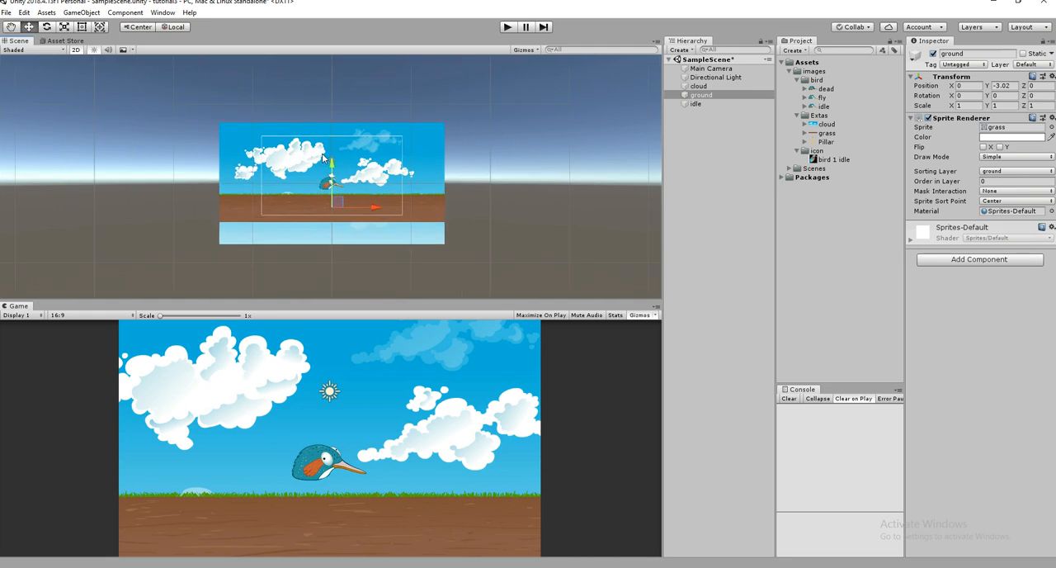
click(324, 187)
scroll(324, 185, up, 2)
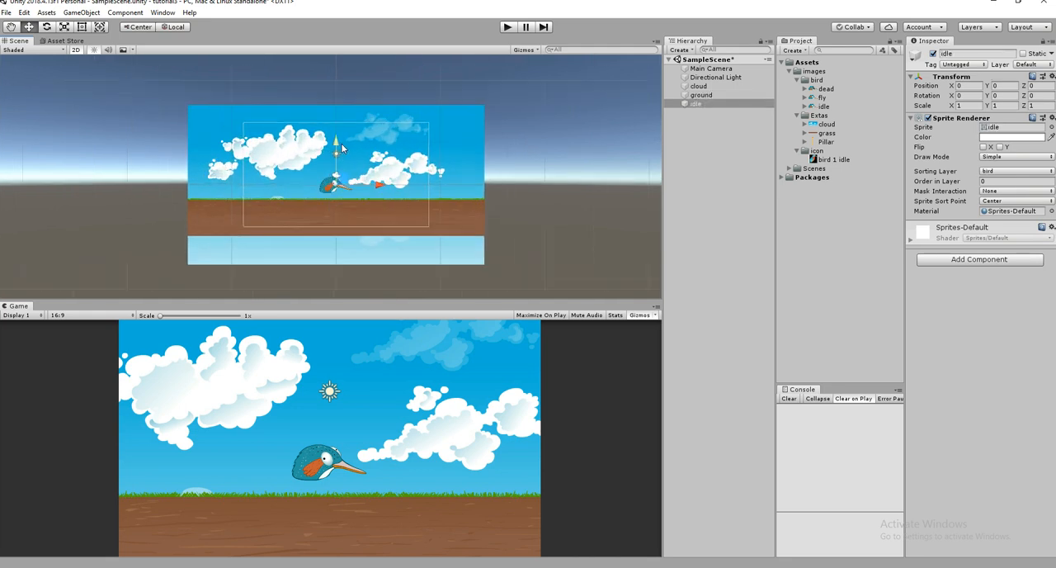
drag(340, 143, 343, 124)
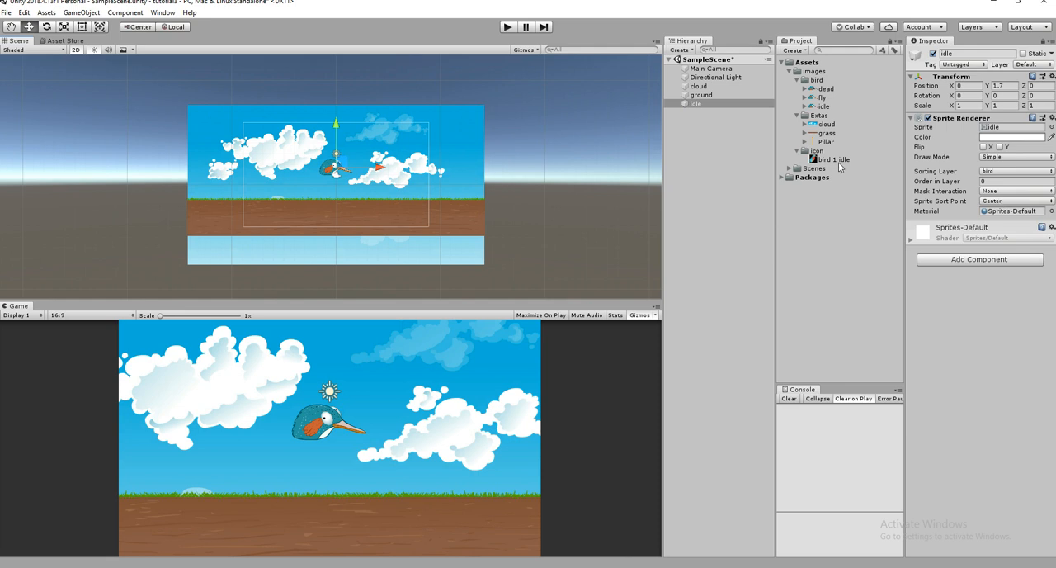
- Review the order of the sorting layers, starting from the cloud object's sorting layer setting
click(698, 86)
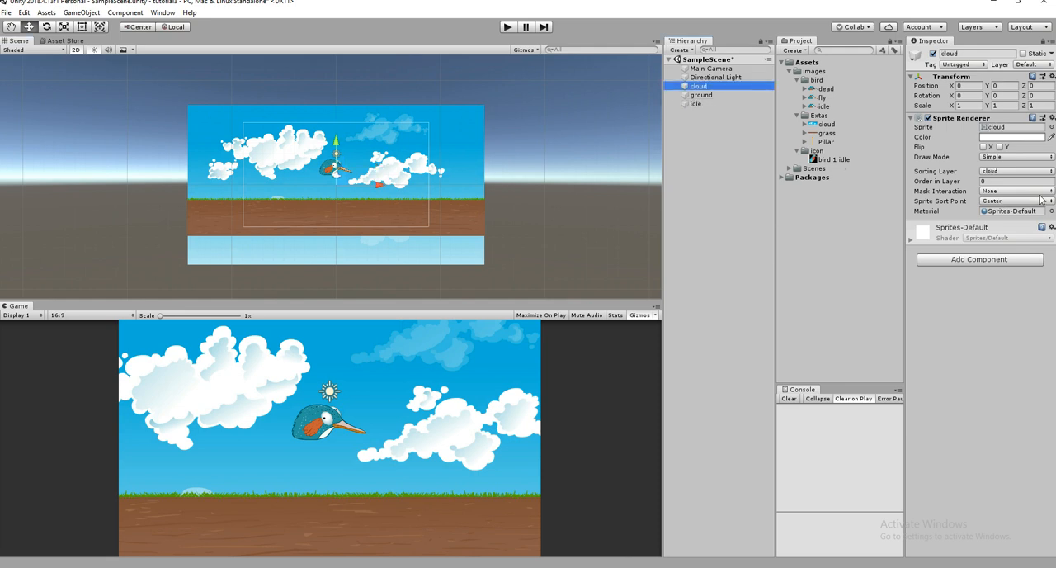
click(995, 171)
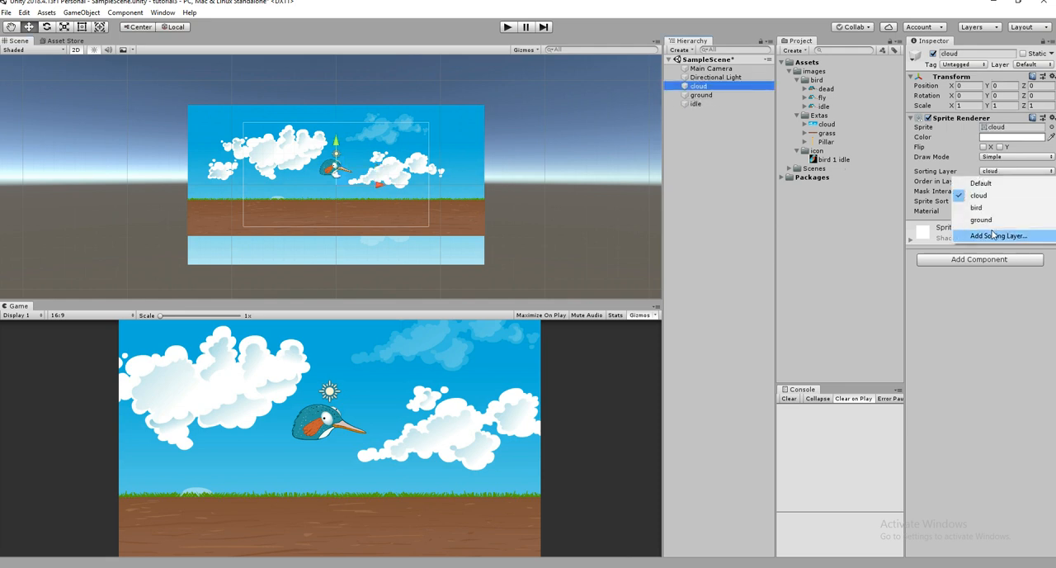
click(996, 236)
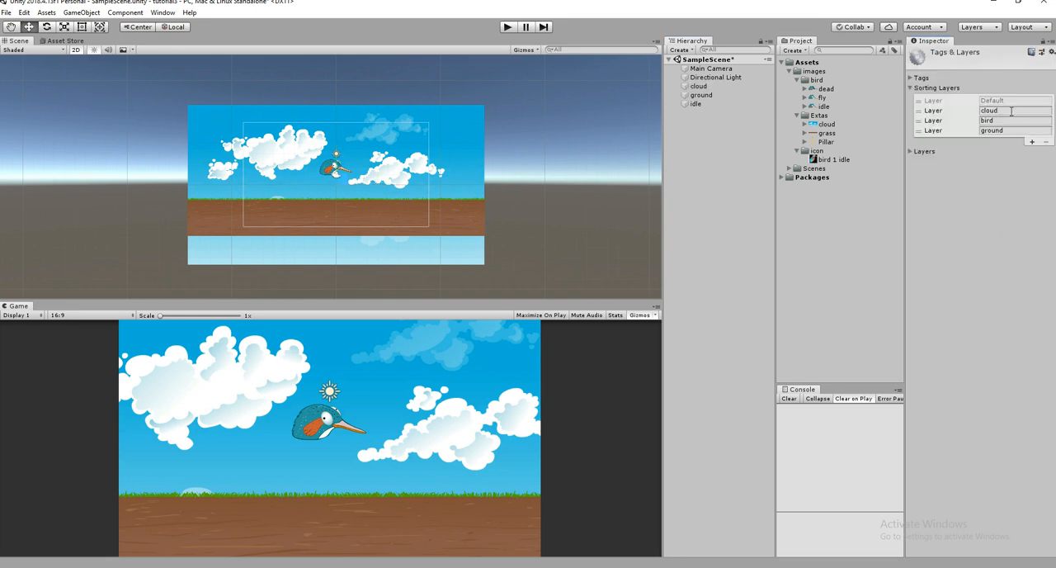
mouse_move(932, 111)
mouse_down()
mouse_move(930, 124)
mouse_move(933, 111)
mouse_up()
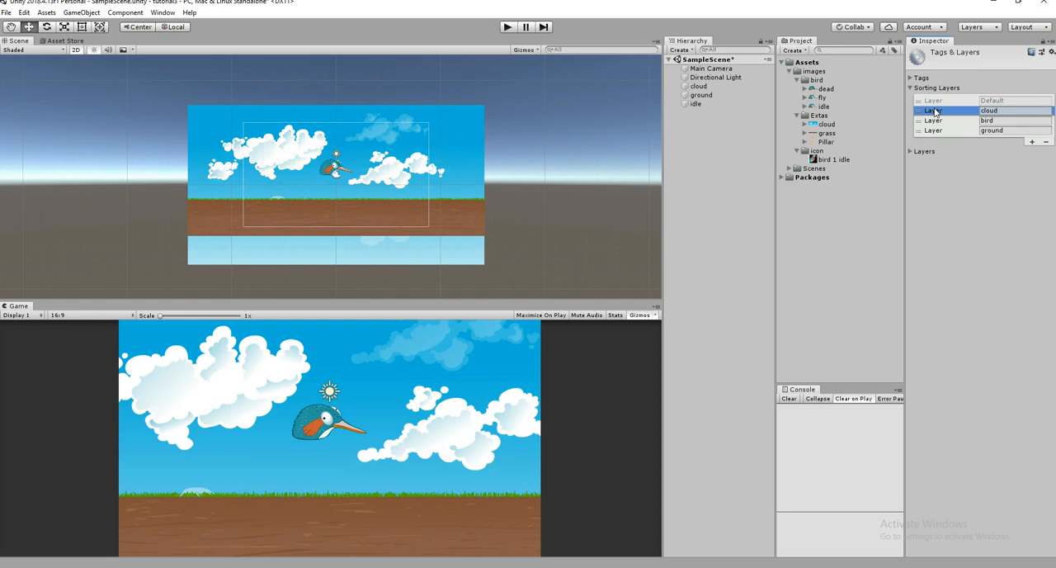
- Rename the idle bird object as player
click(474, 130)
scroll(474, 131, up, 3)
double_click(717, 95)
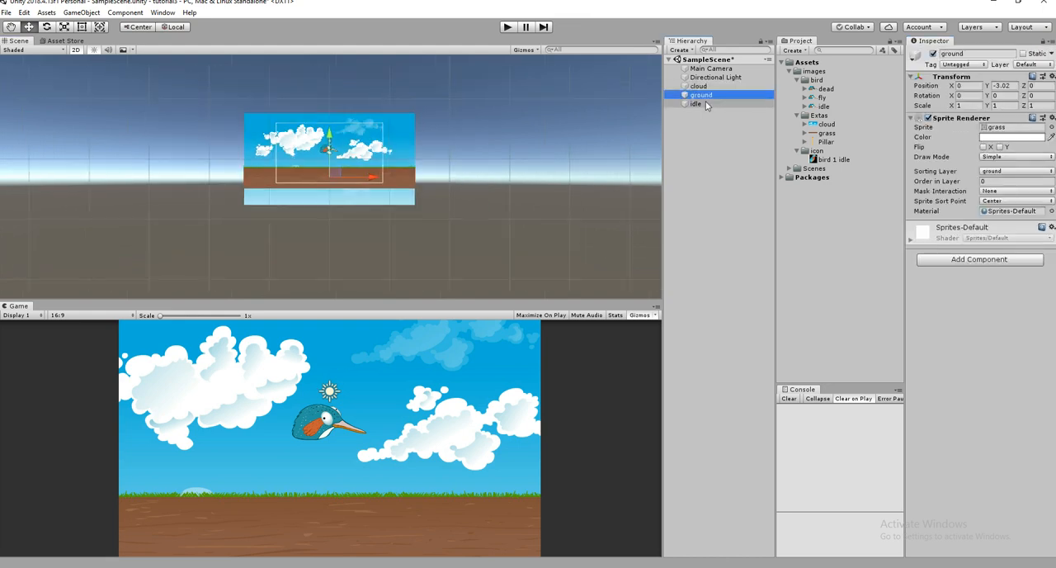
click(698, 104)
double_click(707, 105)
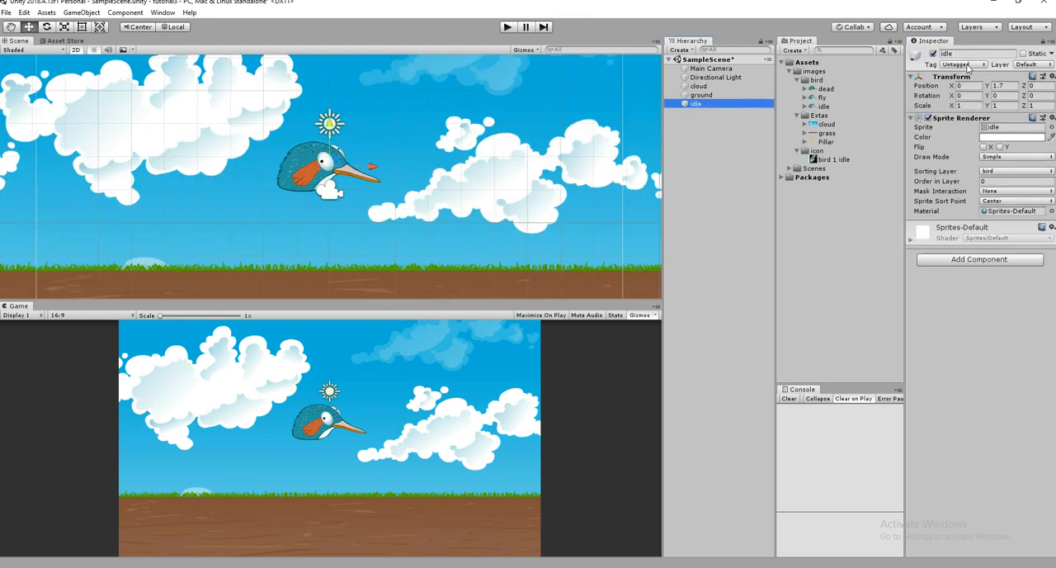
click(970, 54)
text(player)
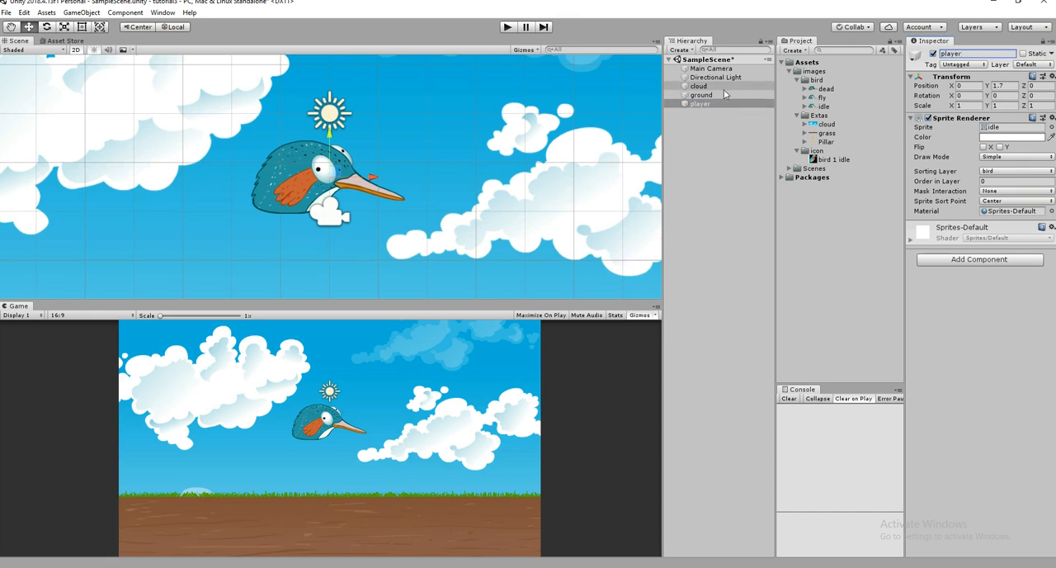
- Try placing the player above the cloud in the scene's object order, and return it below the ground
mouse_move(717, 95)
mouse_down()
mouse_move(715, 108)
mouse_move(715, 82)
mouse_up()
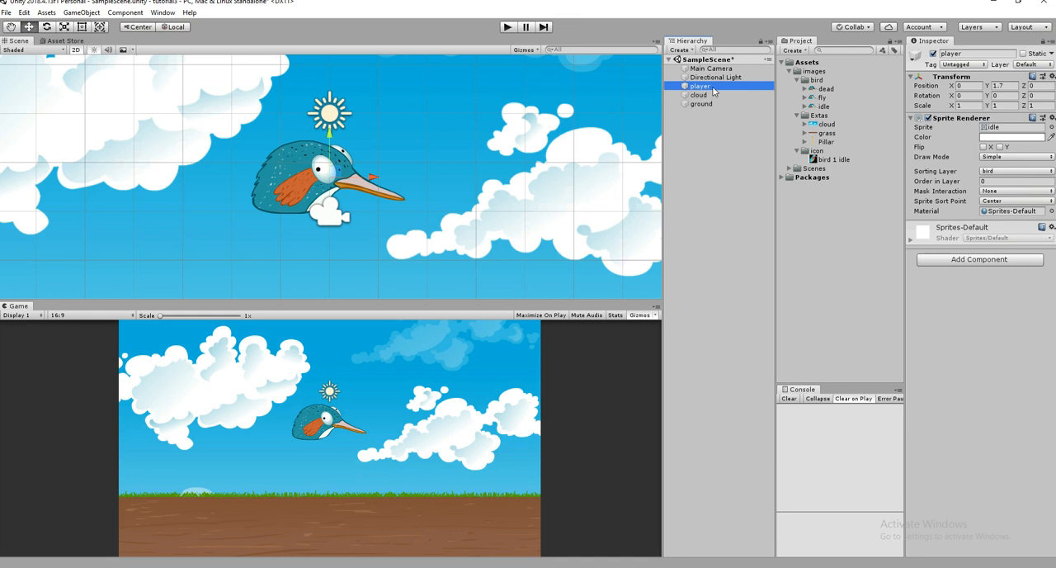
drag(718, 124, 718, 124)
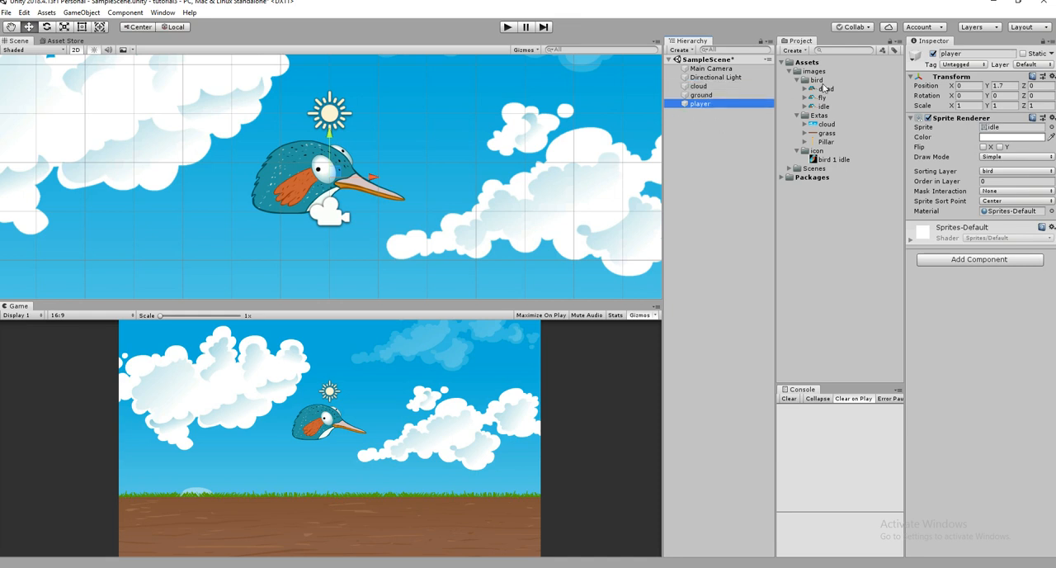
- Examine the cloud, bird and ground sorting layer order and the layers assigned to the cloud and player objects
click(1012, 173)
click(1007, 237)
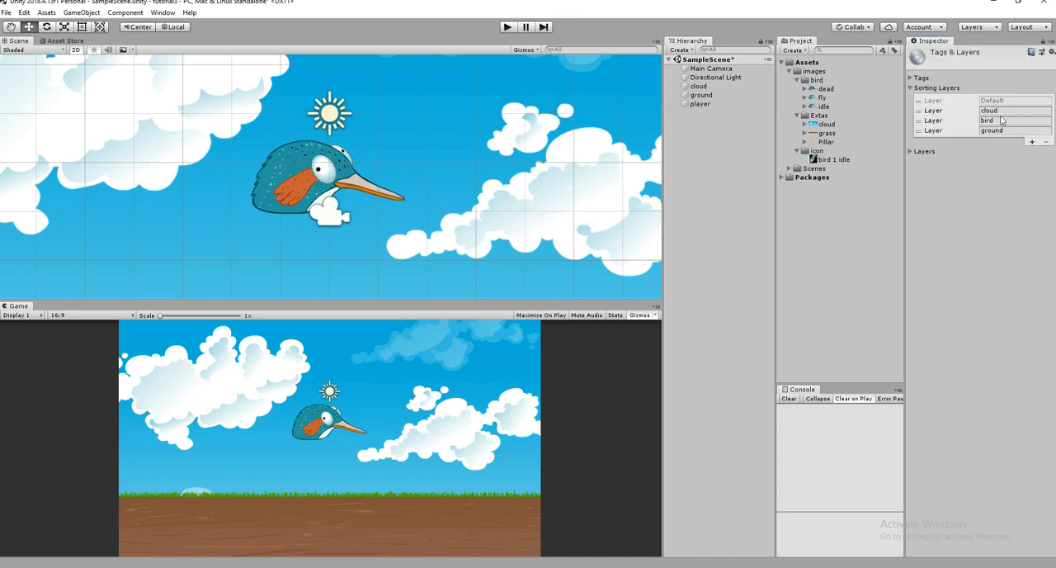
click(940, 112)
mouse_move(940, 123)
mouse_down()
mouse_move(940, 134)
mouse_move(947, 108)
mouse_up()
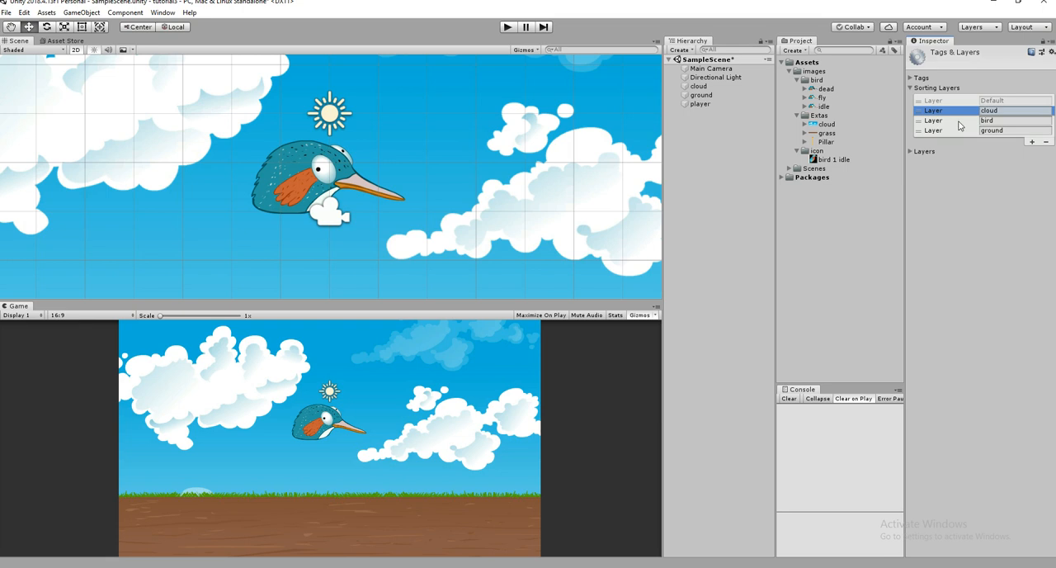
click(965, 121)
click(958, 131)
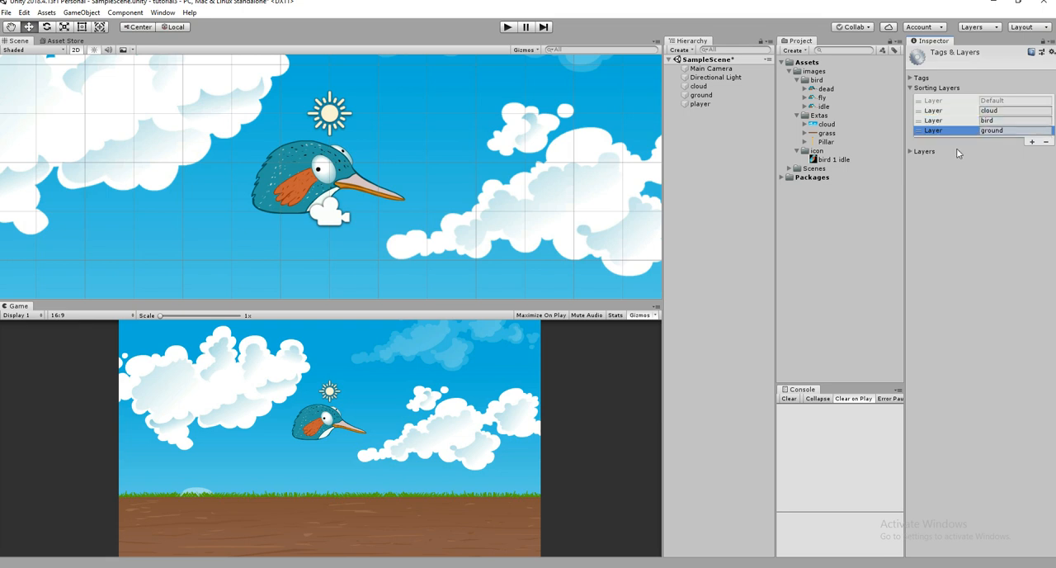
click(698, 85)
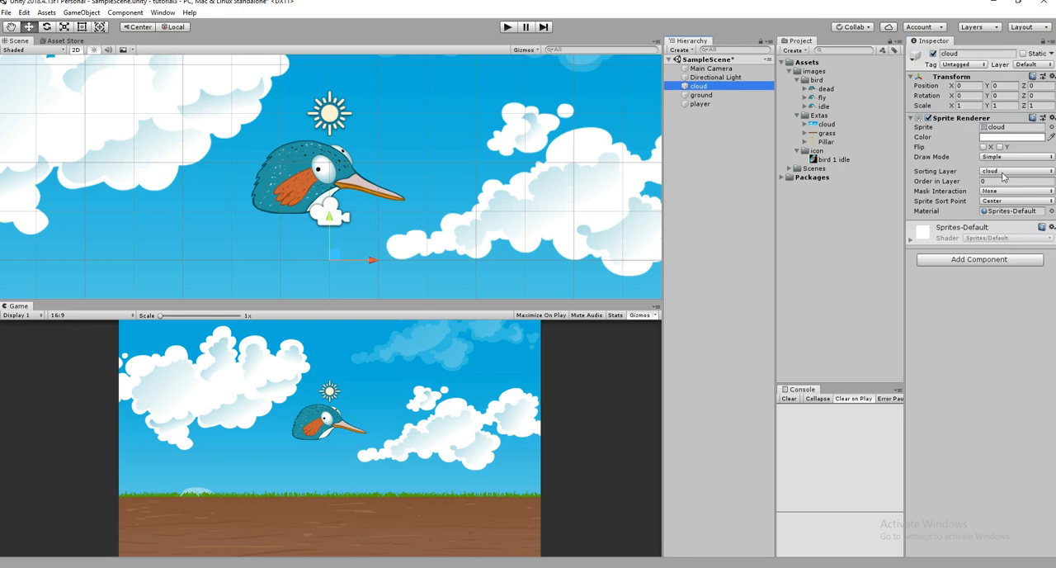
click(745, 104)
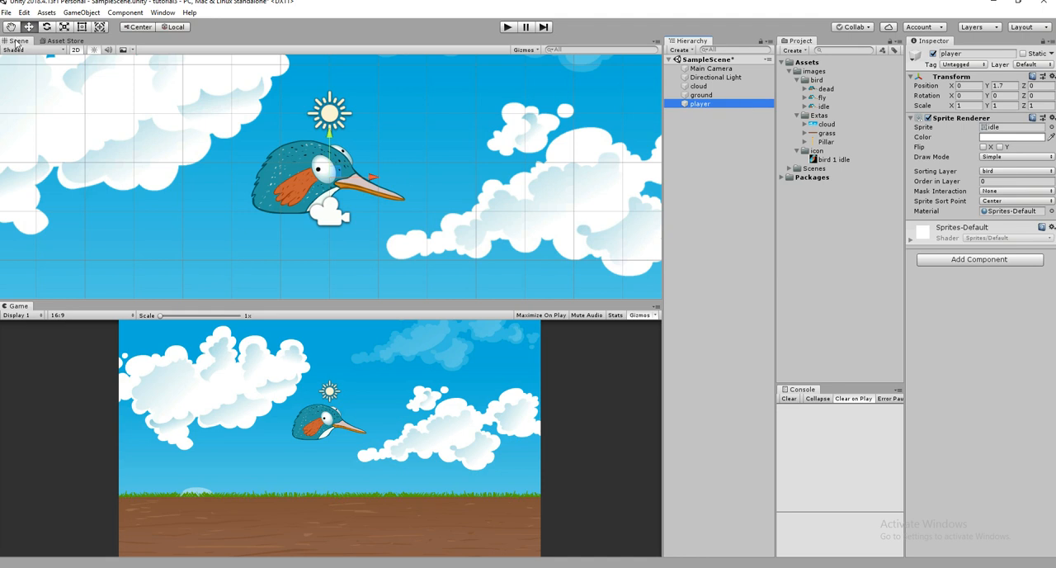
- Switch the project's build platform to Android and close the build settings
click(6, 12)
click(54, 122)
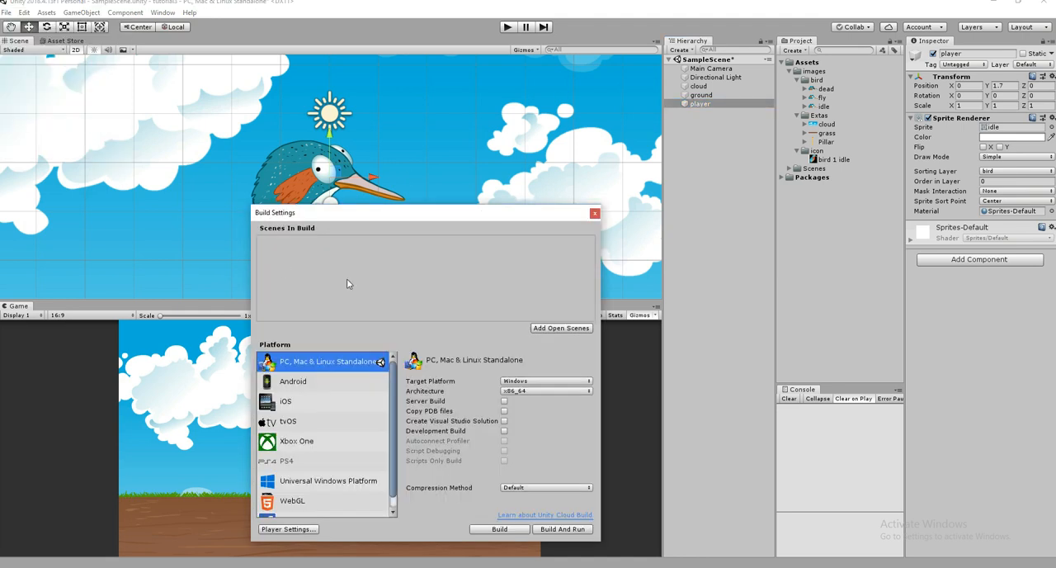
click(330, 361)
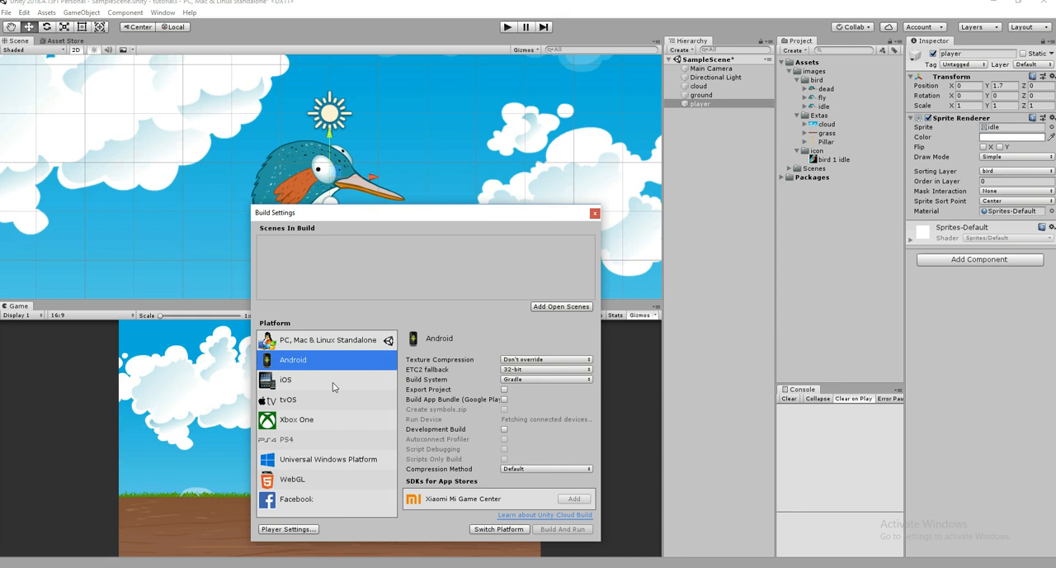
click(499, 529)
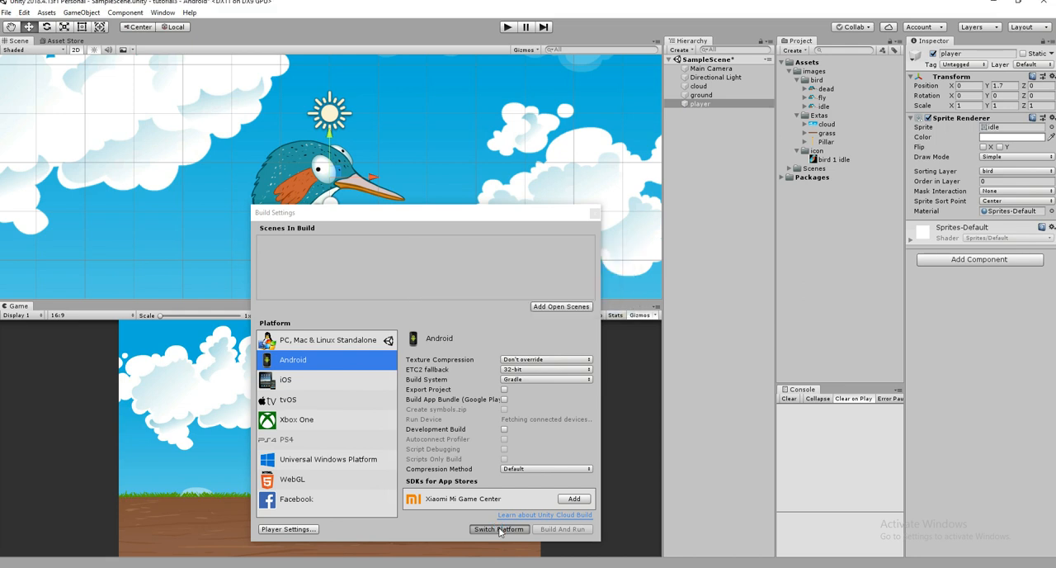
click(594, 213)
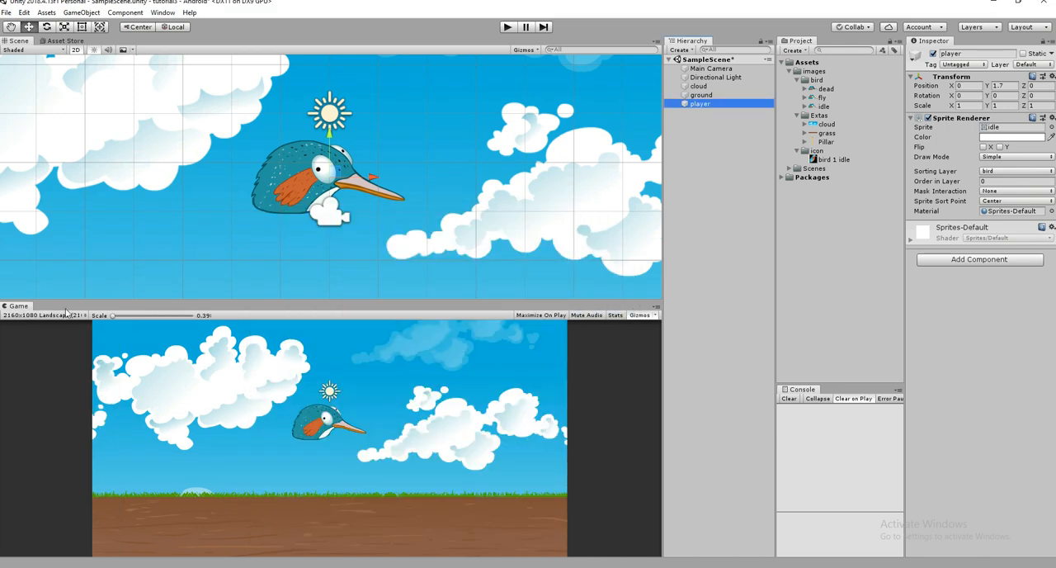
- Set the game preview resolution to 2160x1080 Landscape
click(67, 315)
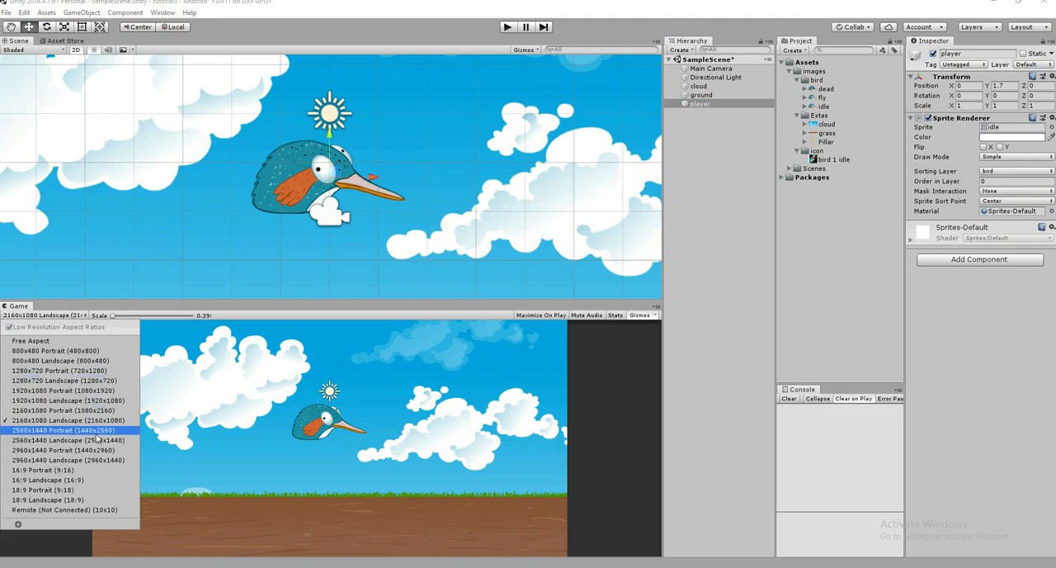
click(111, 422)
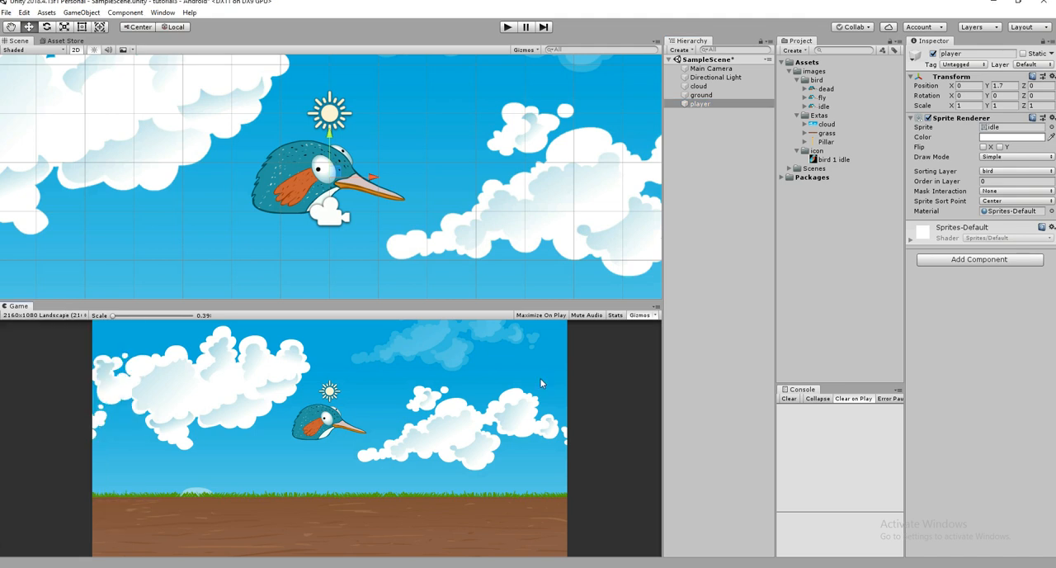
- Scale the player bird down uniformly to about 0.59 and save the scene
key(r)
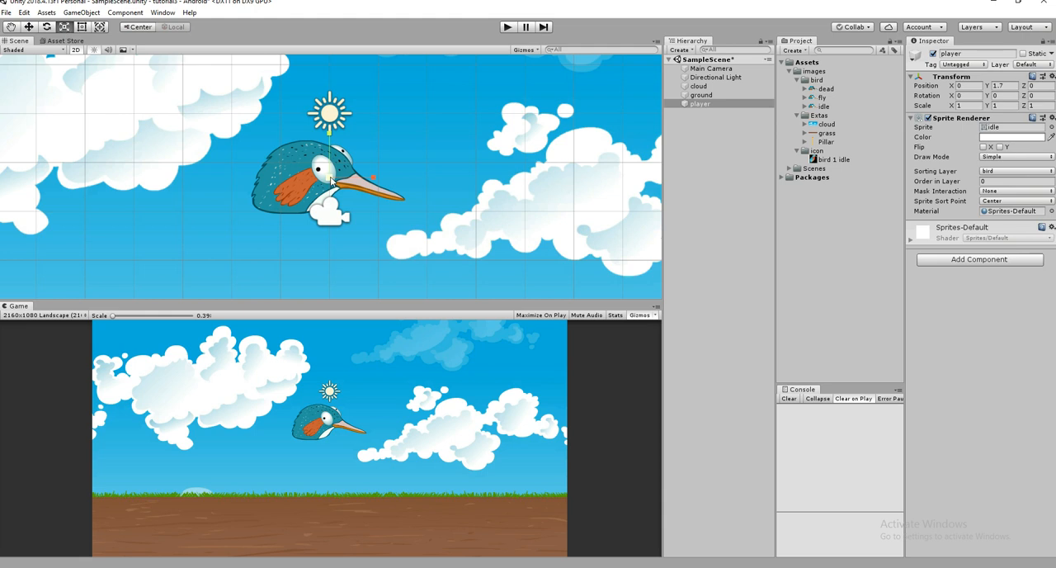
click(83, 29)
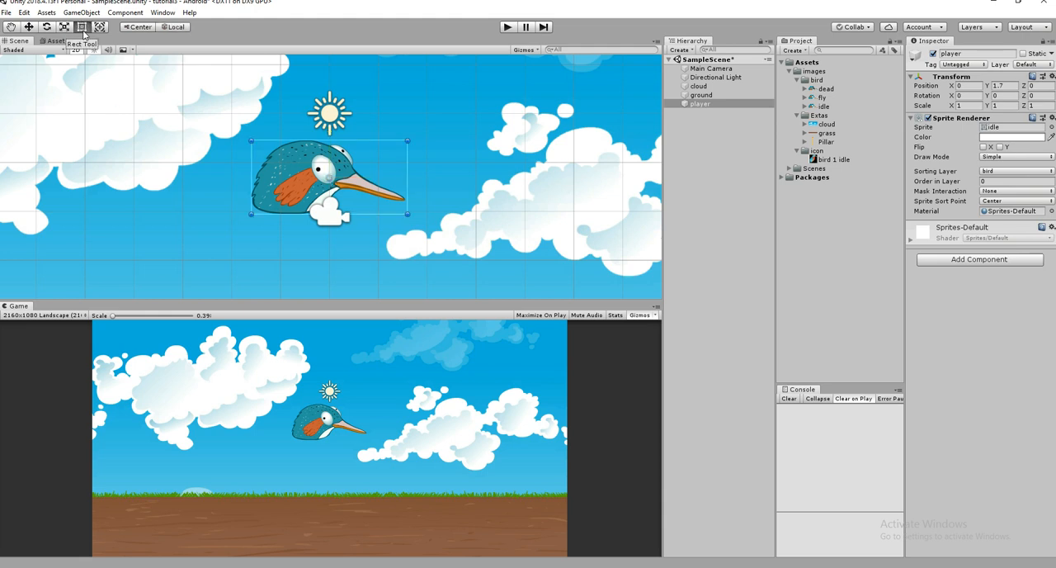
click(66, 31)
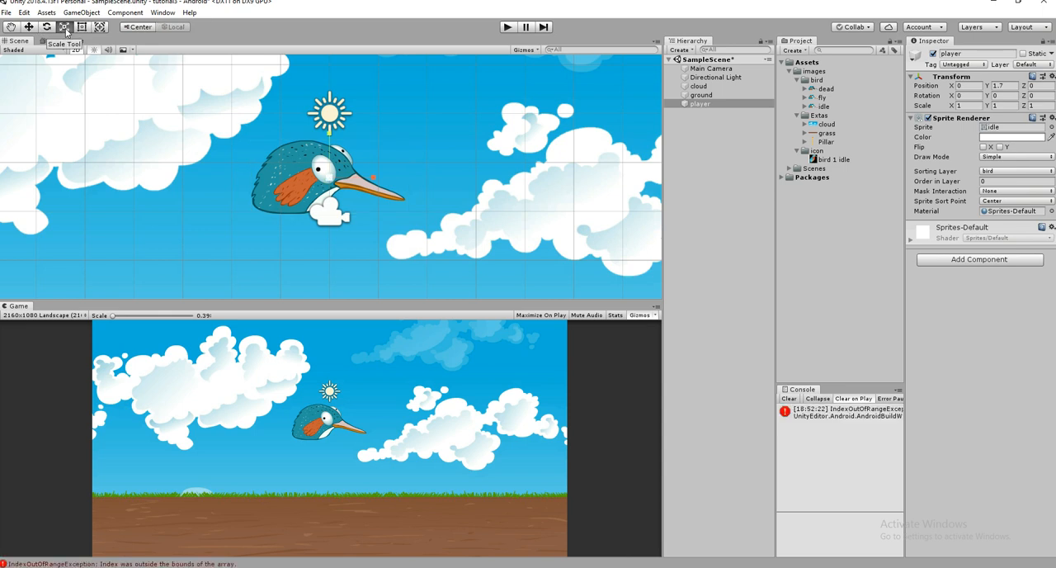
drag(329, 179, 313, 194)
key(ctrl+s)
- Move the ground down to a Y position of about -4.26 and save the scene
click(726, 95)
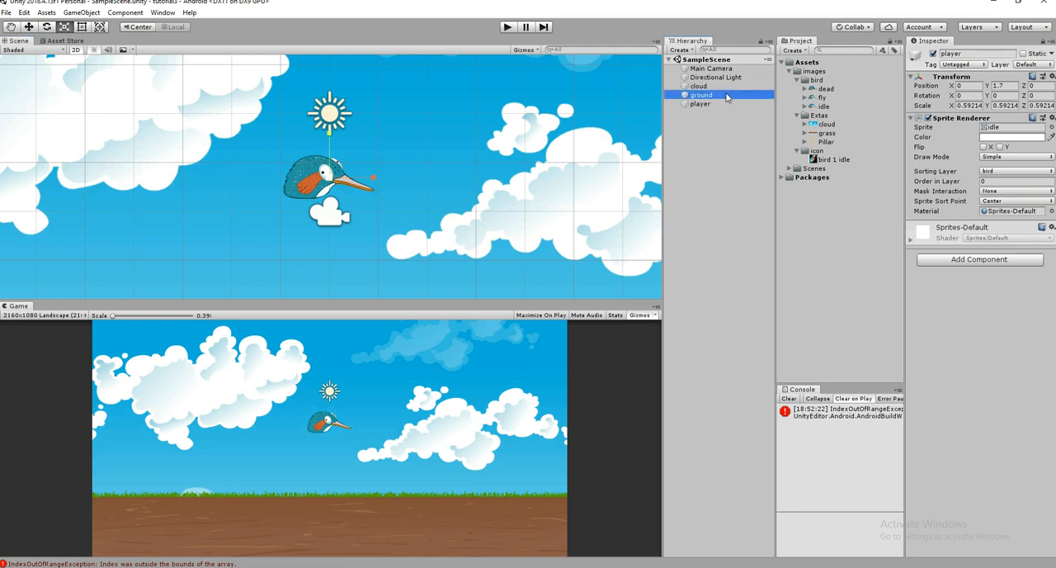
click(30, 27)
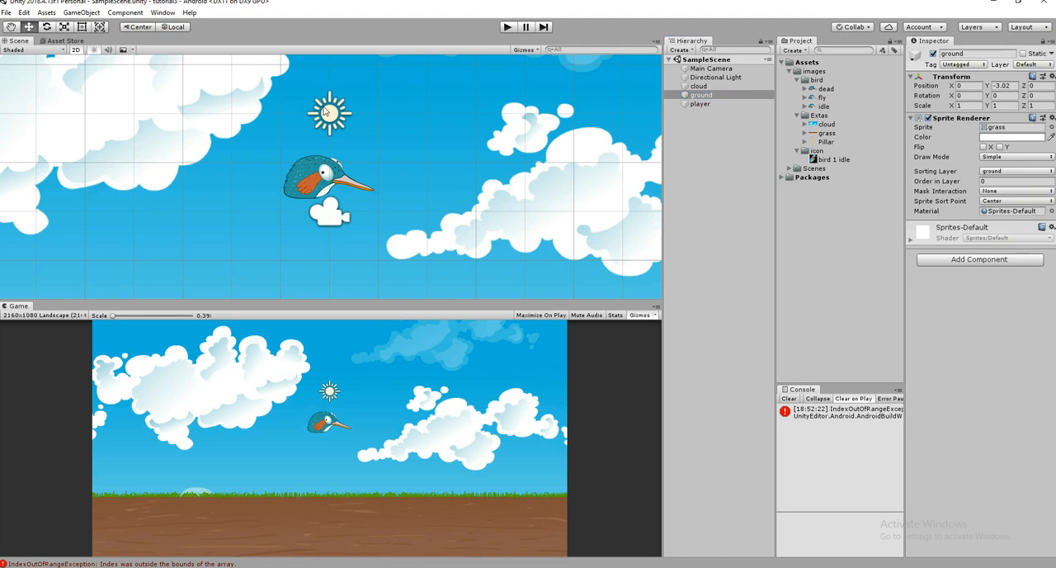
scroll(299, 186, down, 4)
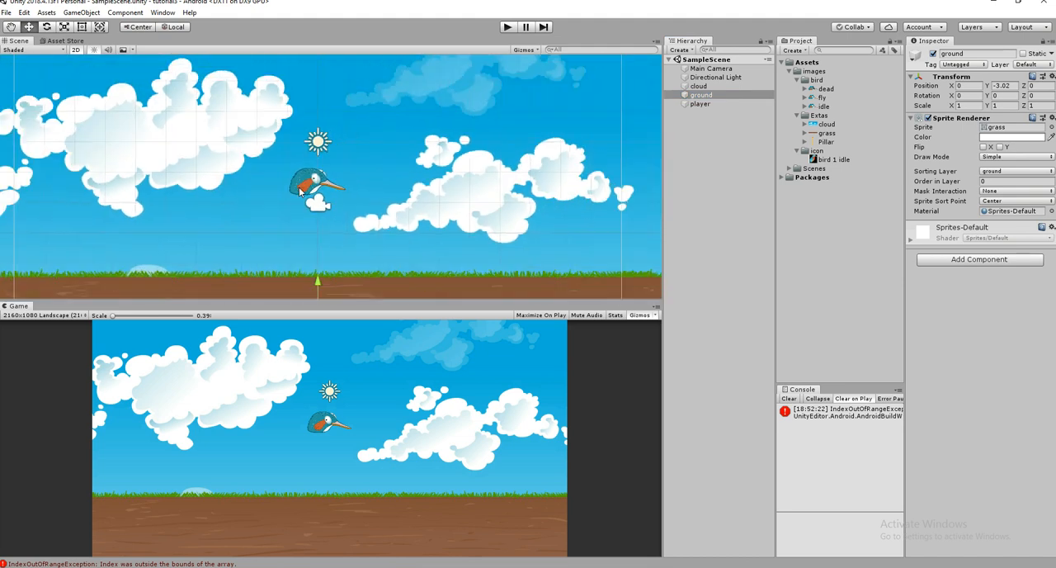
drag(320, 279, 321, 316)
key(ctrl+s)
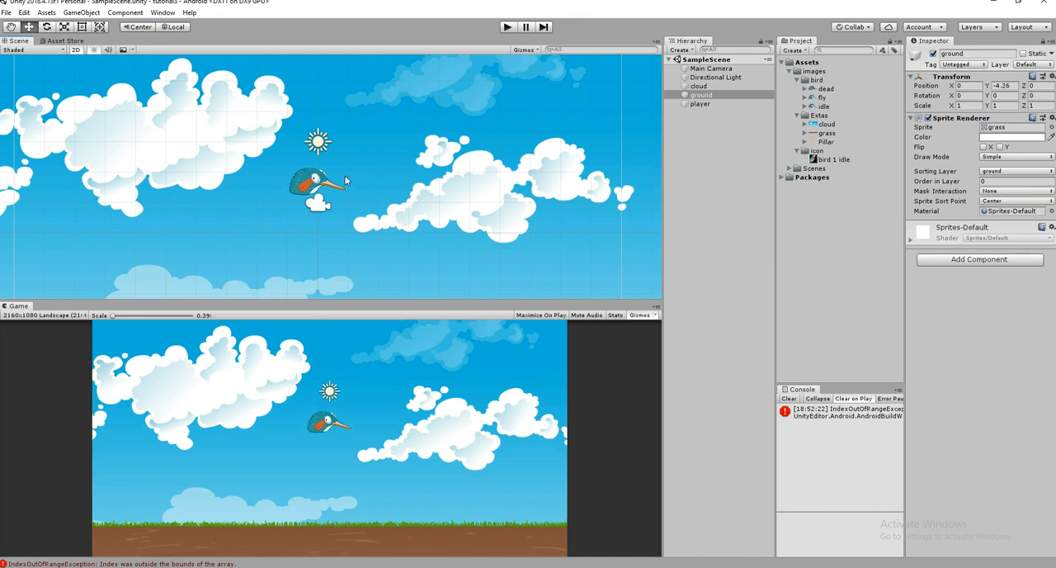
- Add the open SampleScene to the scenes in the build and close the build settings
click(6, 13)
click(72, 123)
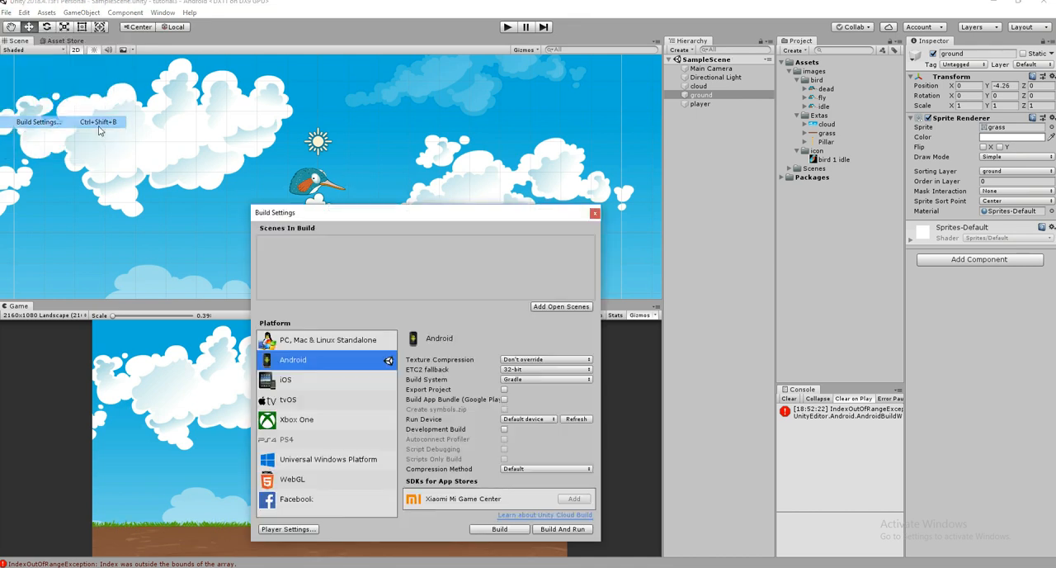
click(564, 307)
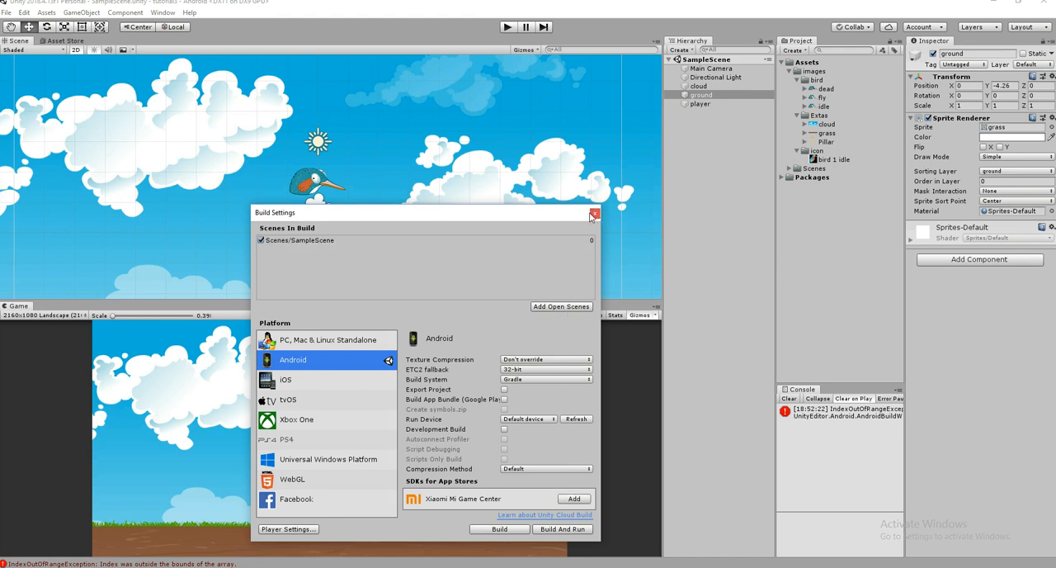
click(595, 214)
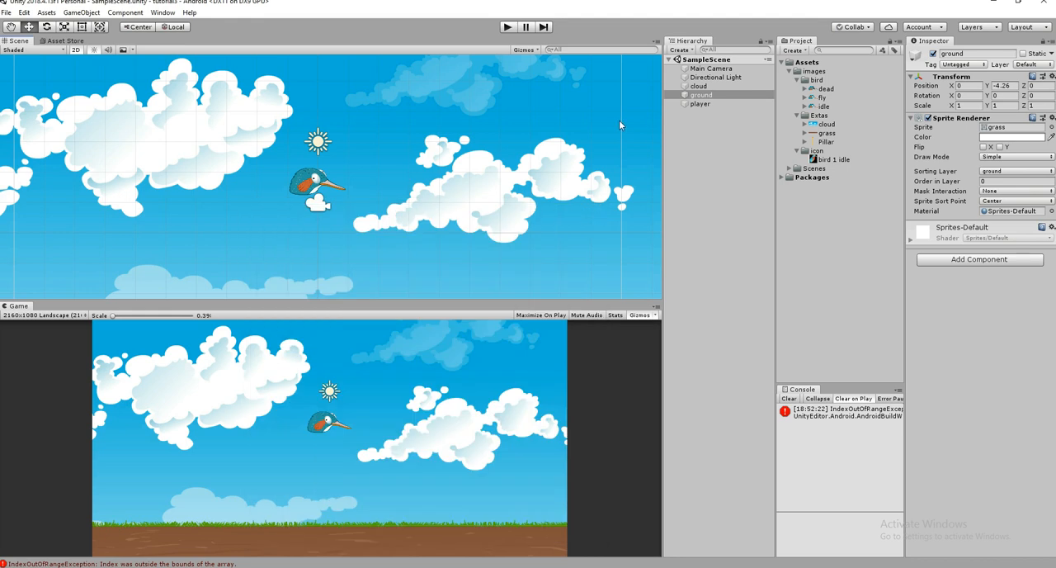
- Try the fly, idle and dead sprites on the player's Sprite Renderer, and undo back to the idle sprite
click(321, 180)
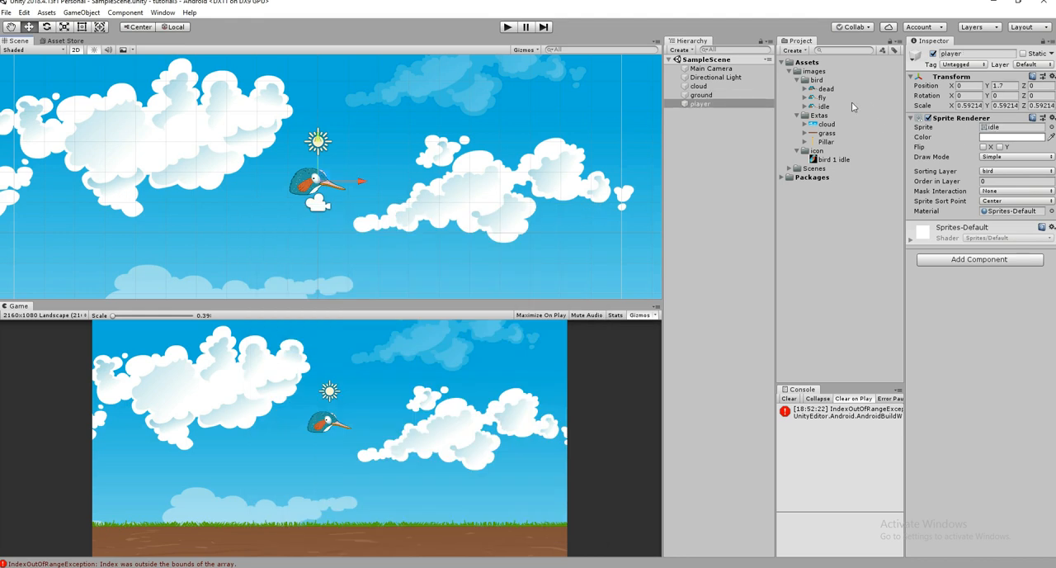
drag(824, 97, 1000, 128)
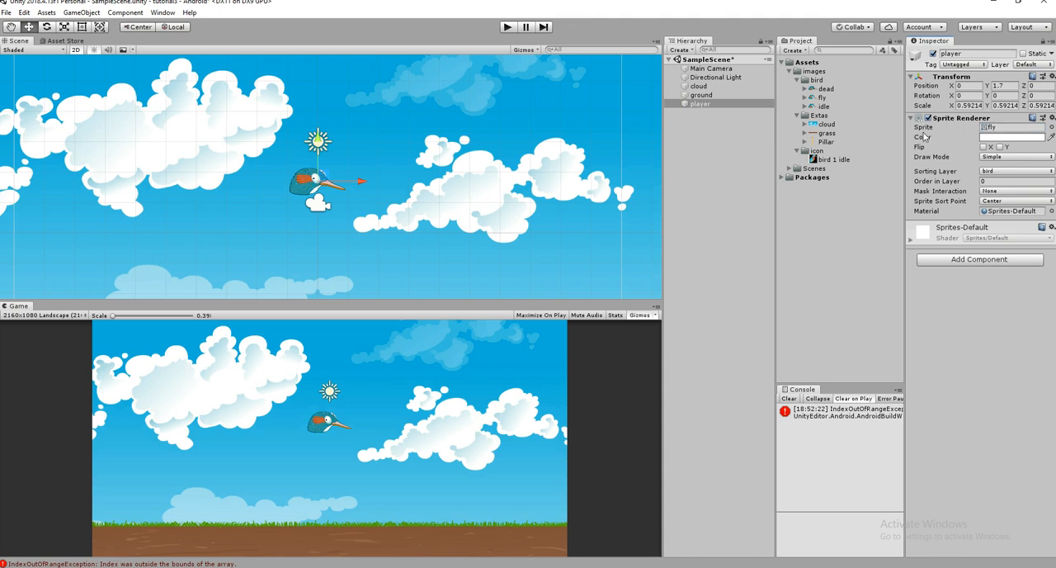
drag(821, 106, 990, 129)
drag(825, 89, 1008, 127)
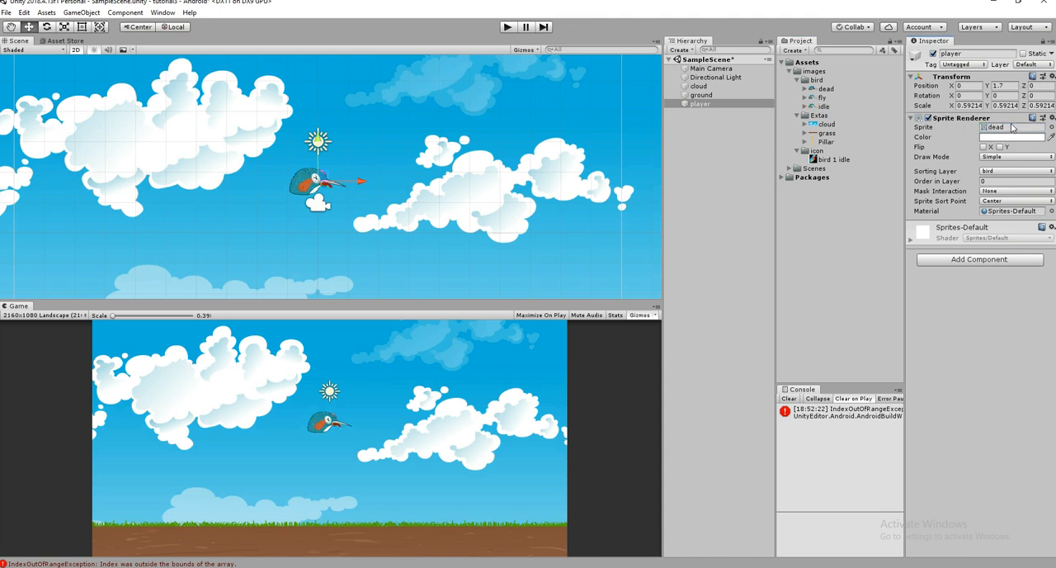
key(ctrl+z)
- Add a Rigidbody 2D component to the player, running the scene before and after to compare the bird's behaviour
click(508, 27)
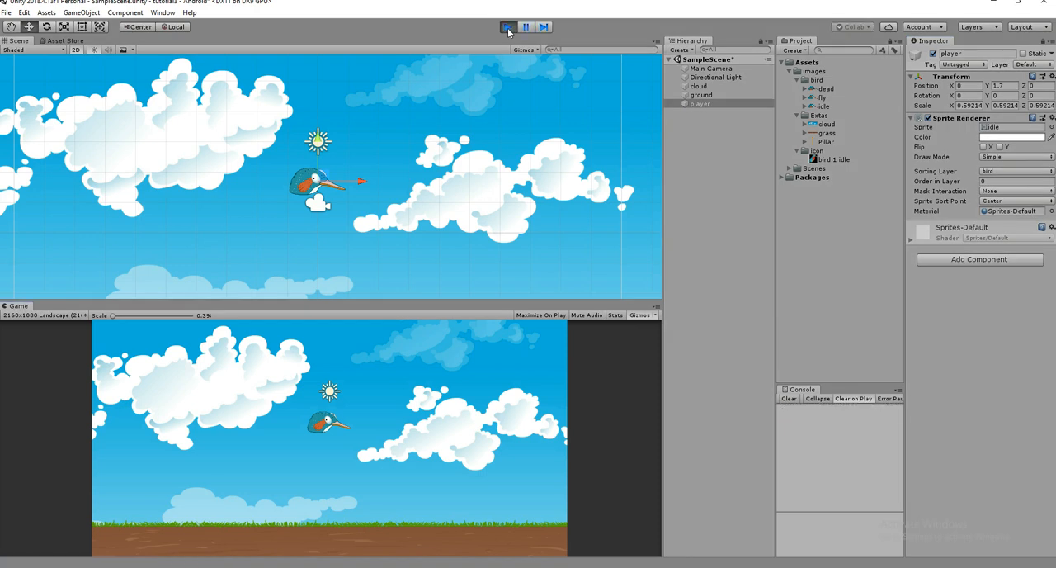
click(508, 27)
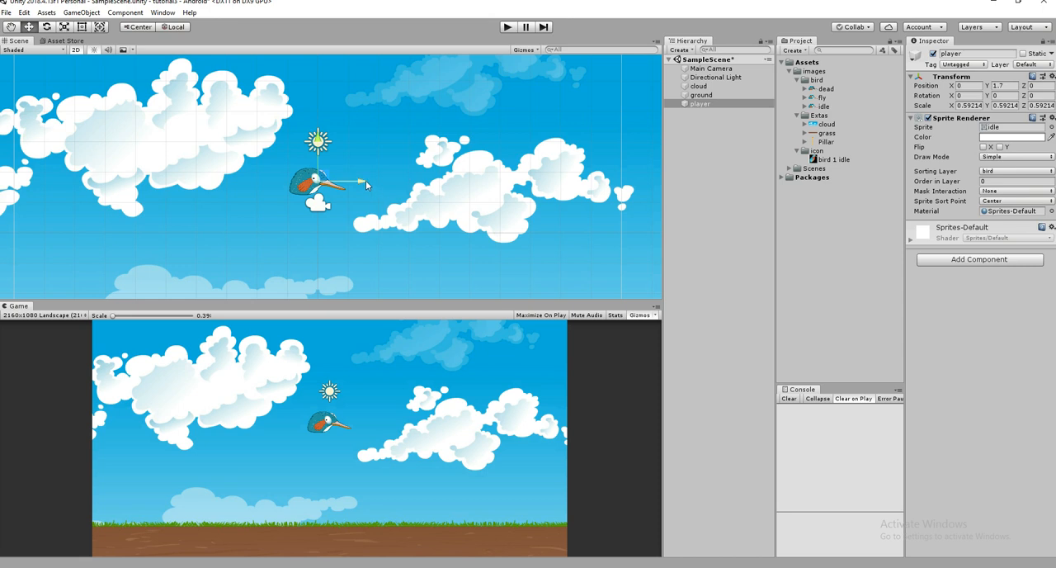
click(990, 261)
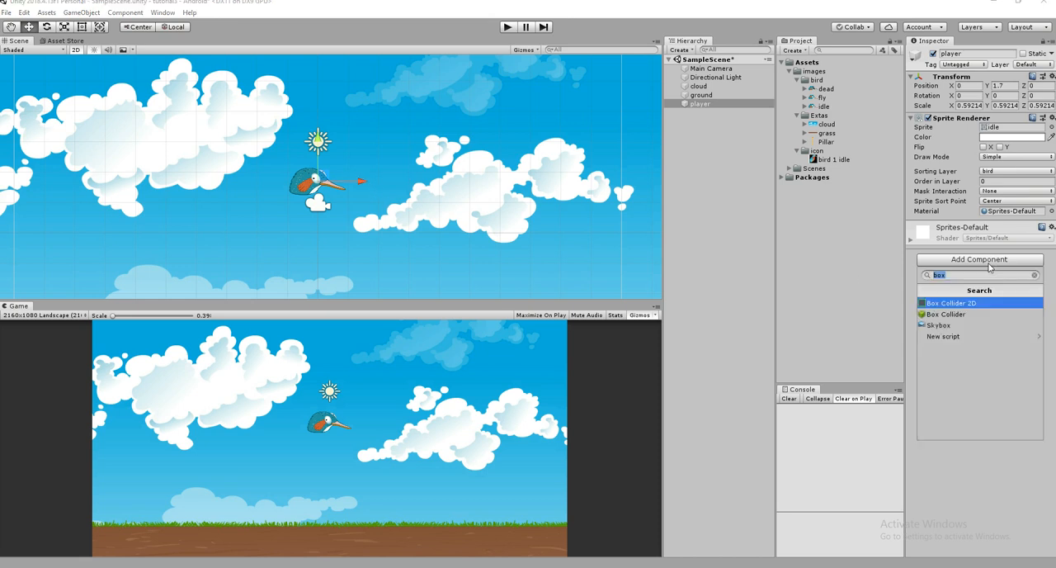
text(rig)
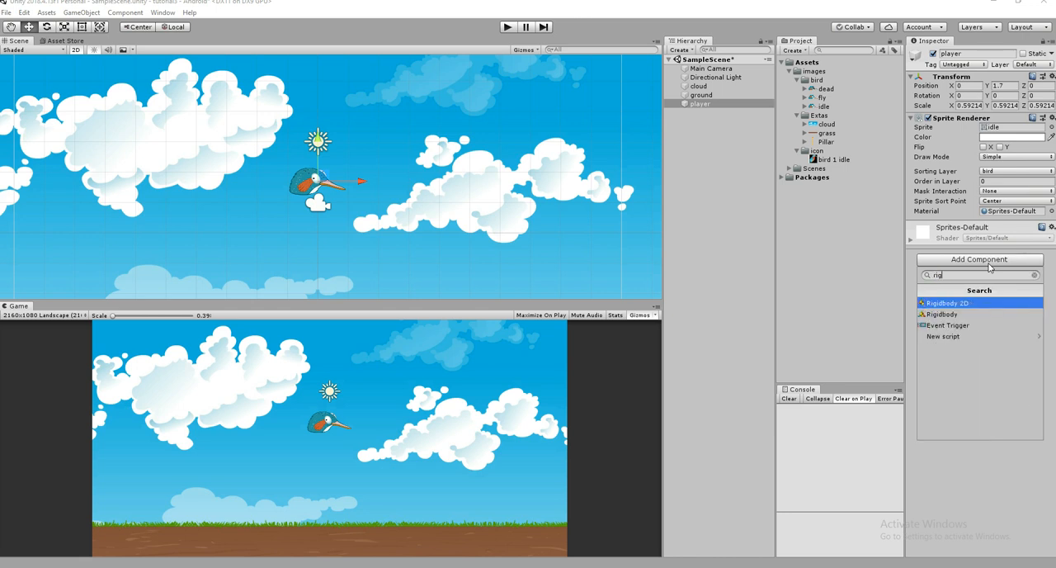
key(Return)
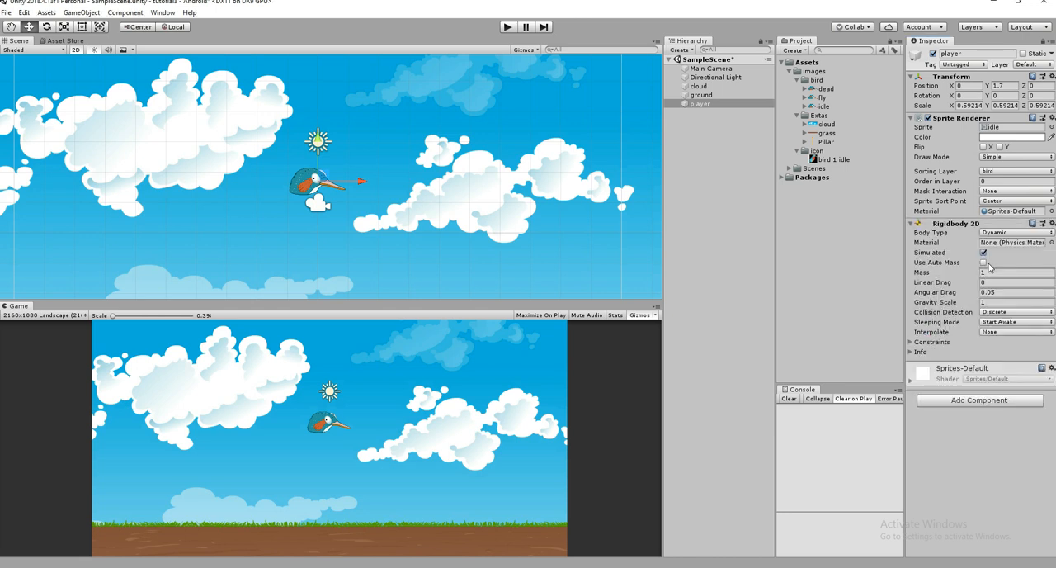
click(508, 27)
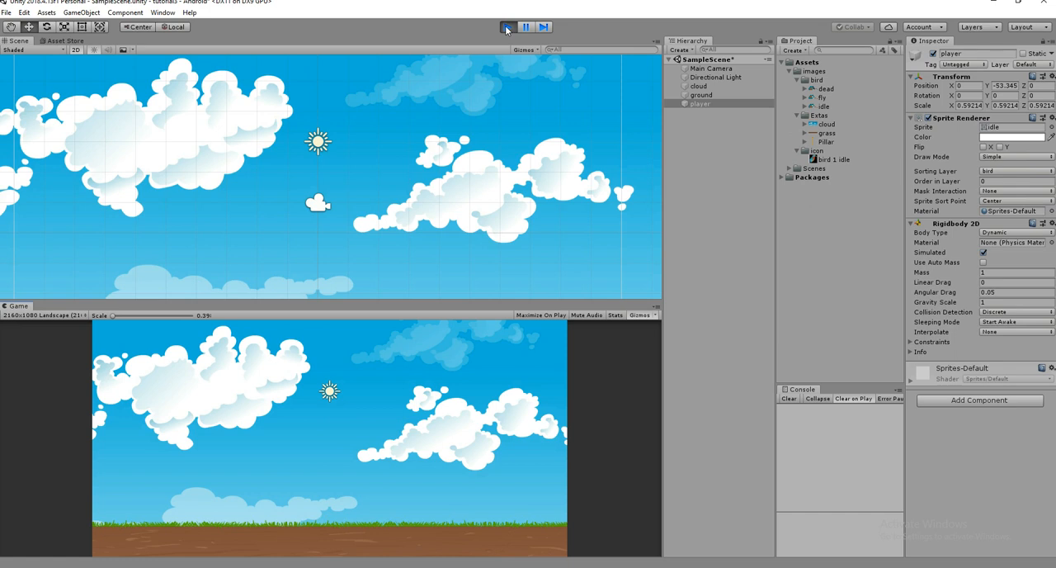
click(508, 27)
- Add a Box Collider 2D component to the ground and test-run the scene
scroll(347, 197, down, 5)
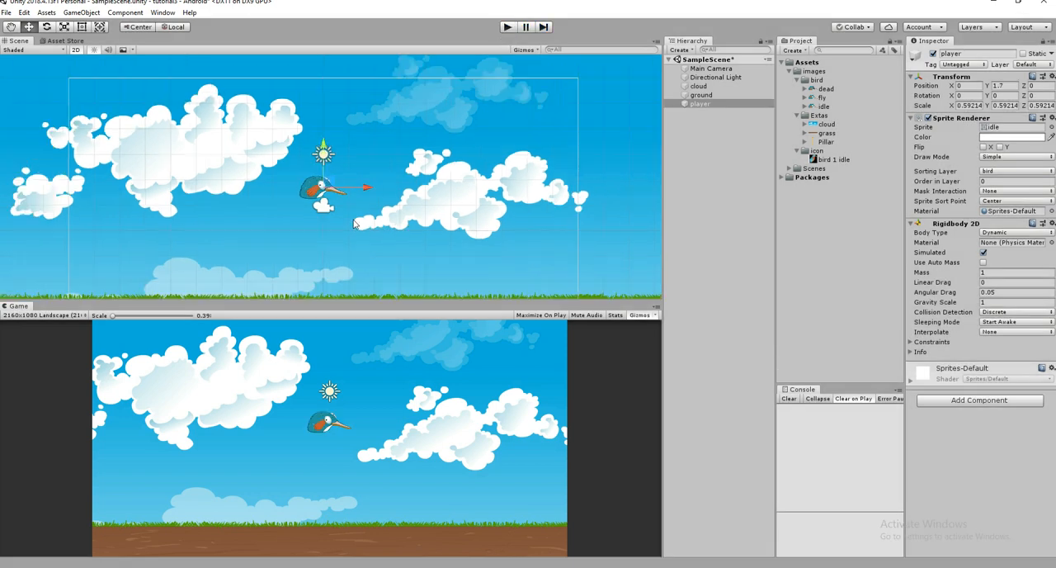
click(363, 287)
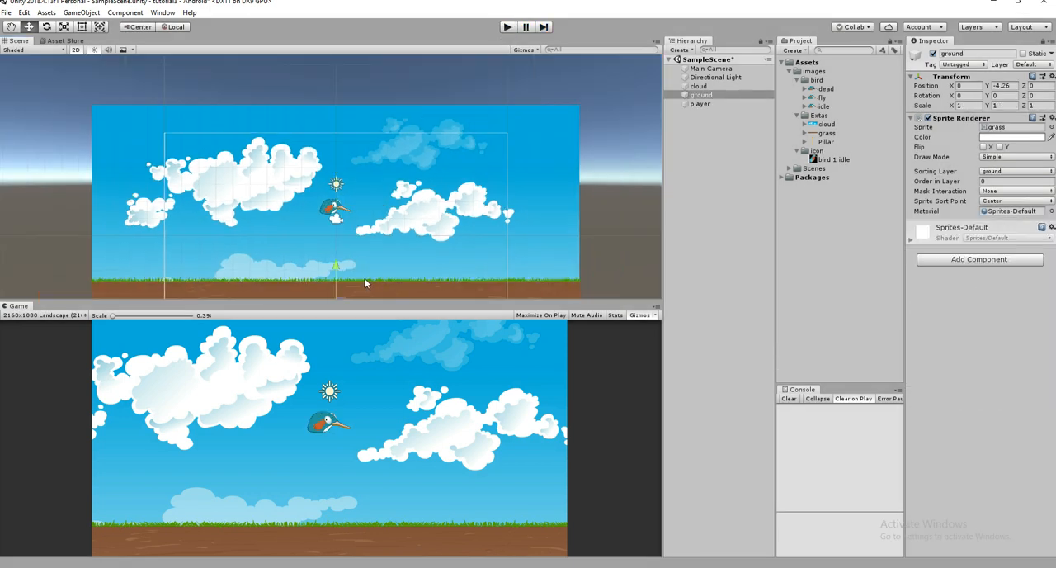
scroll(347, 240, down, 5)
click(82, 26)
scroll(308, 190, up, 6)
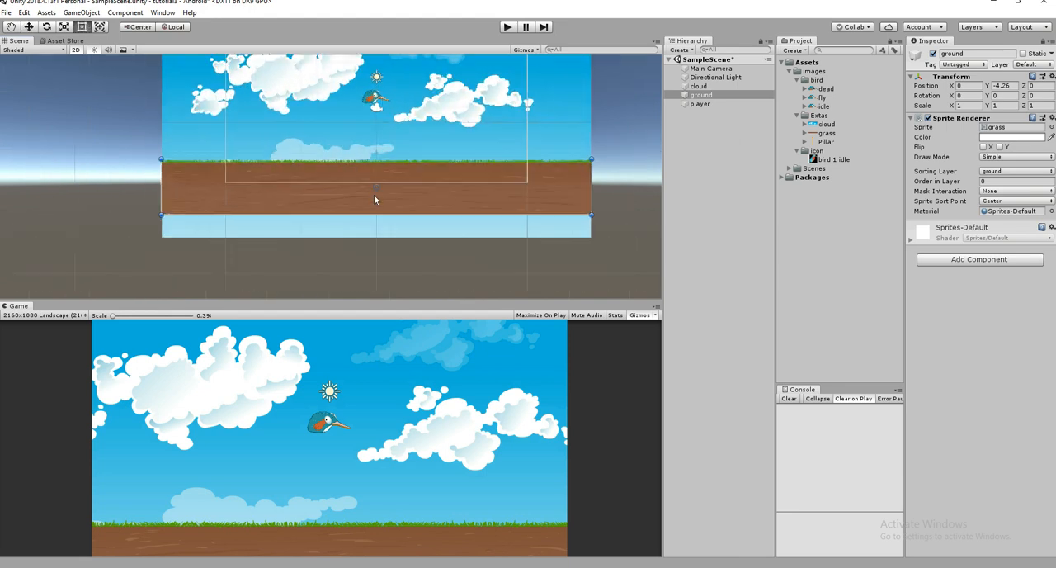
scroll(379, 148, up, 2)
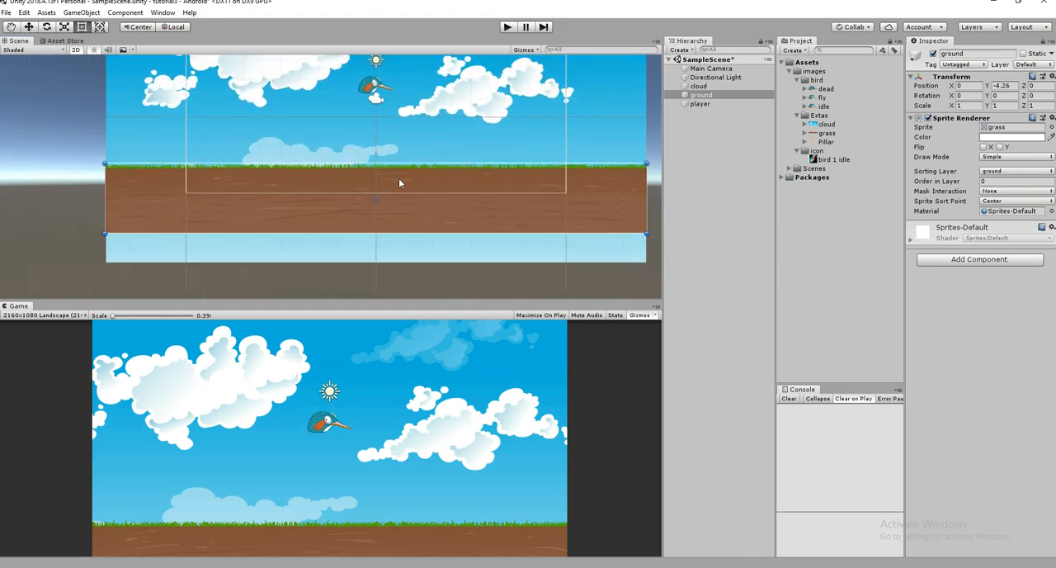
click(1020, 259)
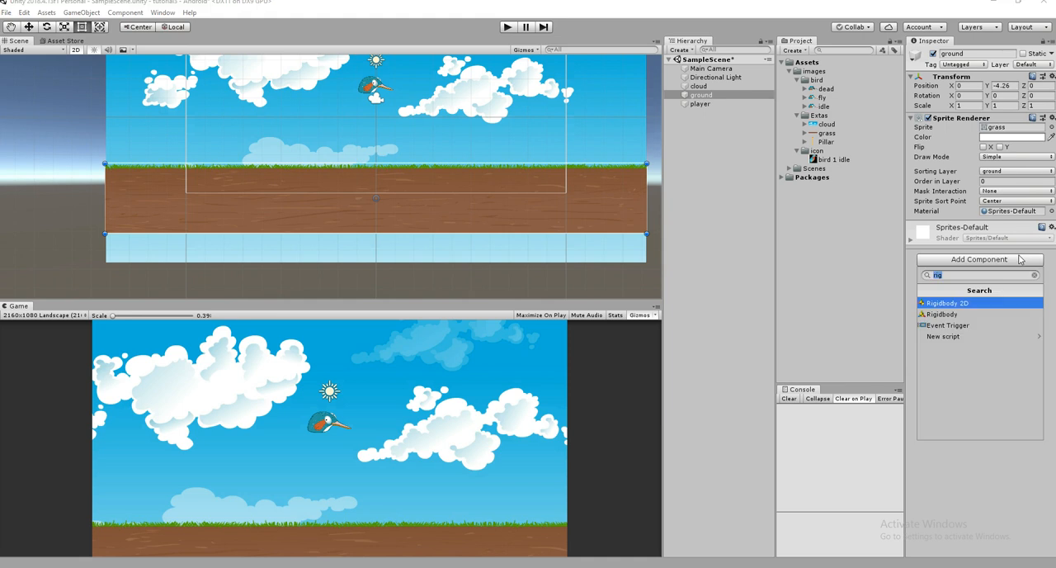
text(box)
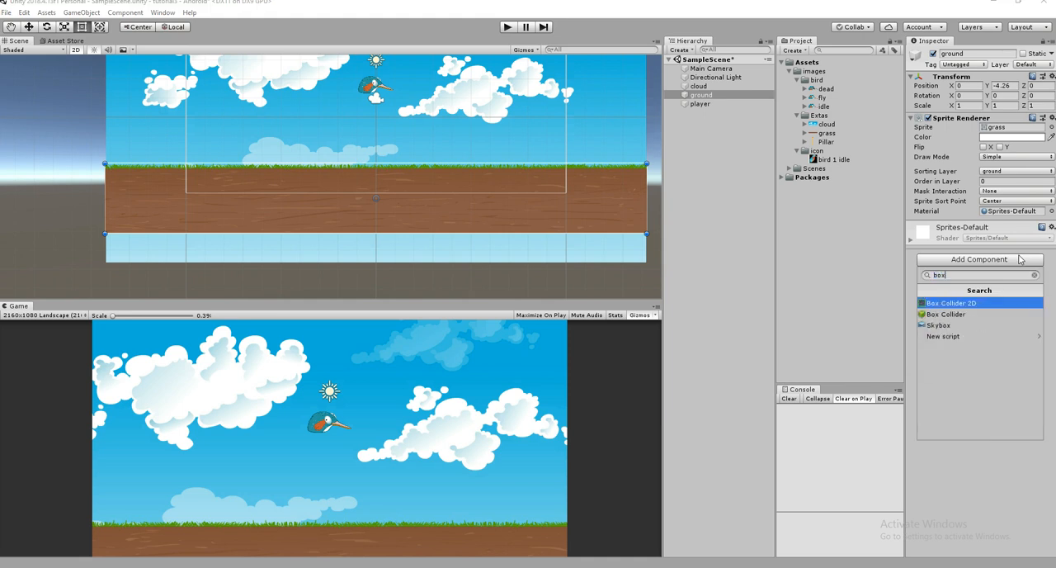
key(Return)
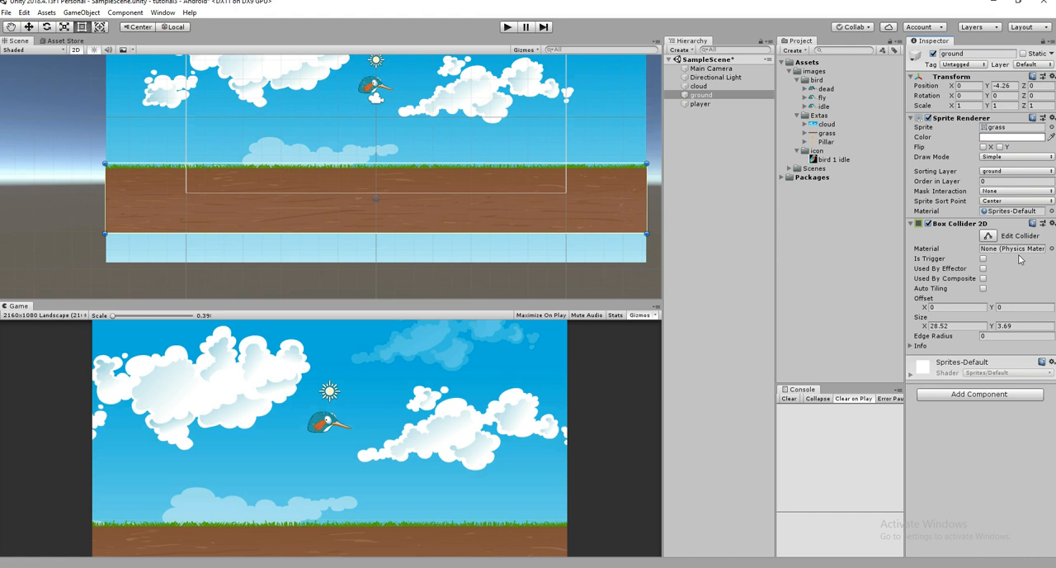
click(507, 27)
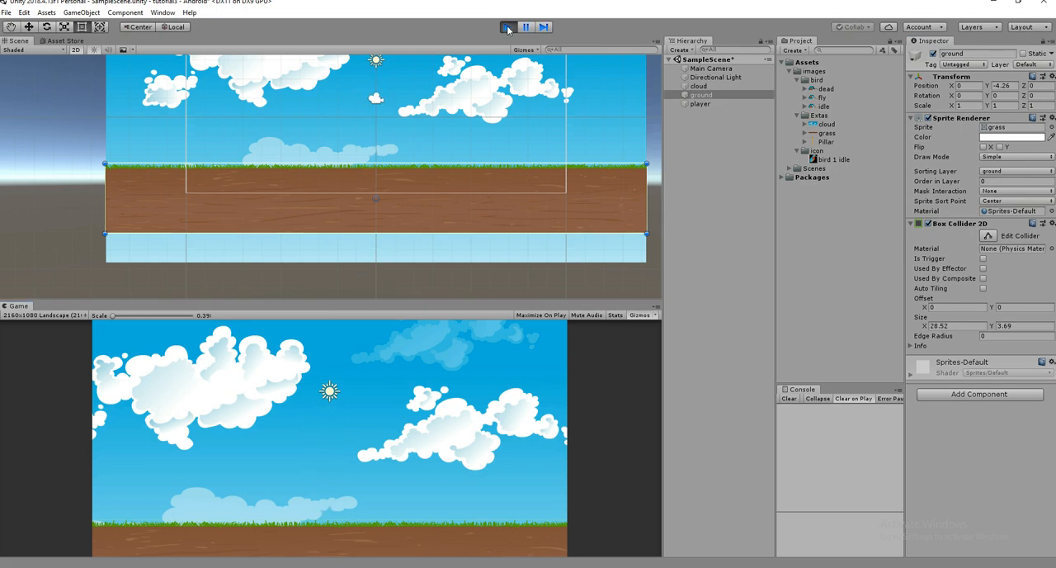
click(507, 27)
- Add a Polygon Collider 2D component to the player bird
double_click(716, 103)
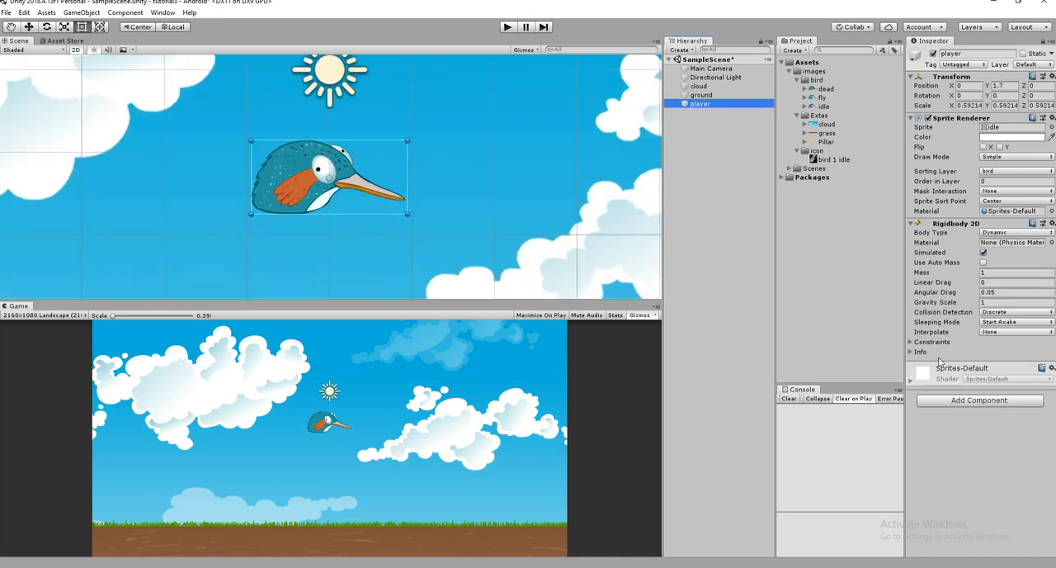
click(963, 401)
key(BackSpace)
text(pol)
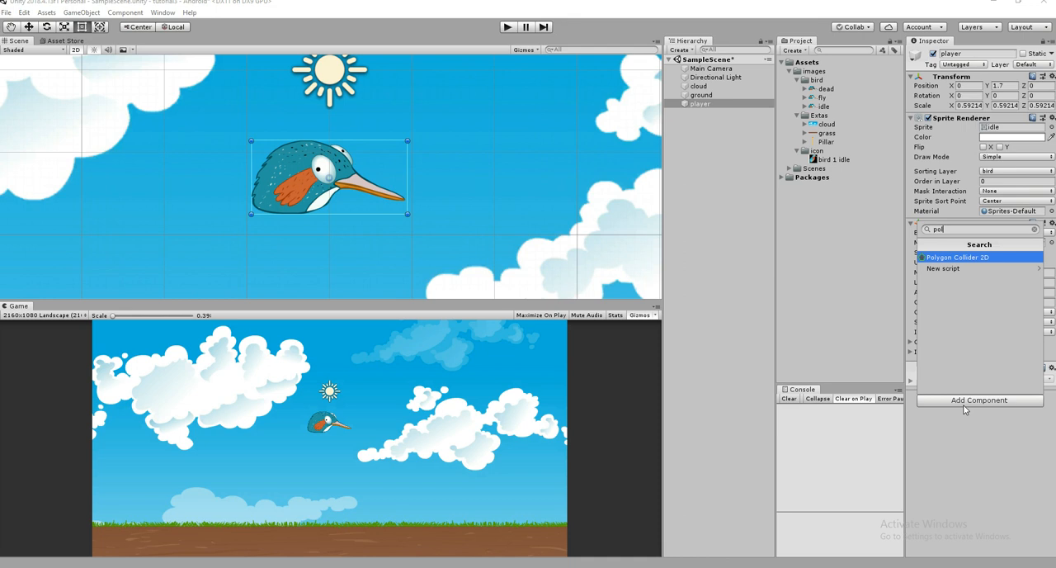
key(Return)
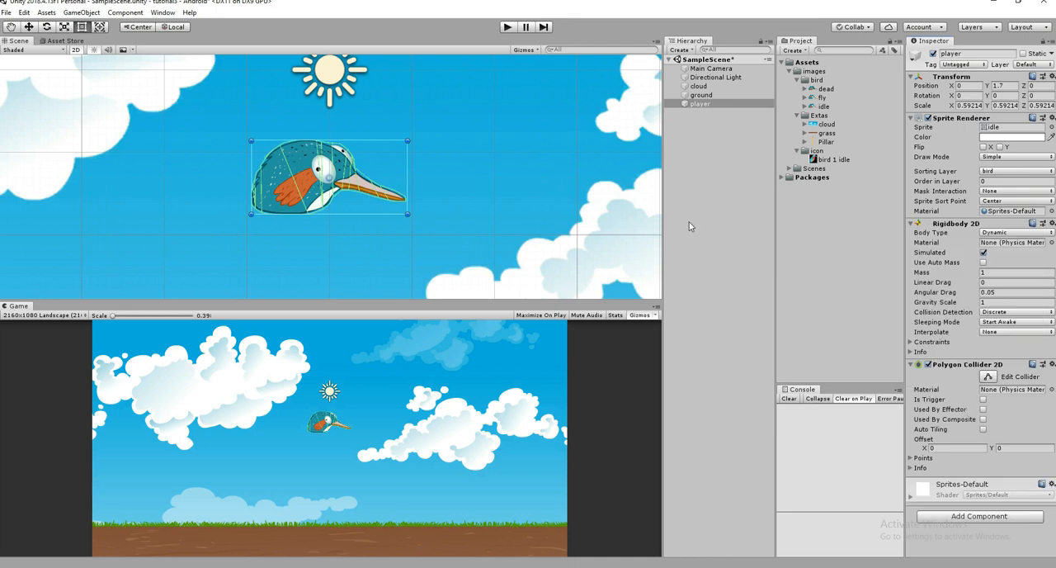
- Run the scene, examine how the bird lands on the ground and both objects' physics components, and stop the run
click(509, 28)
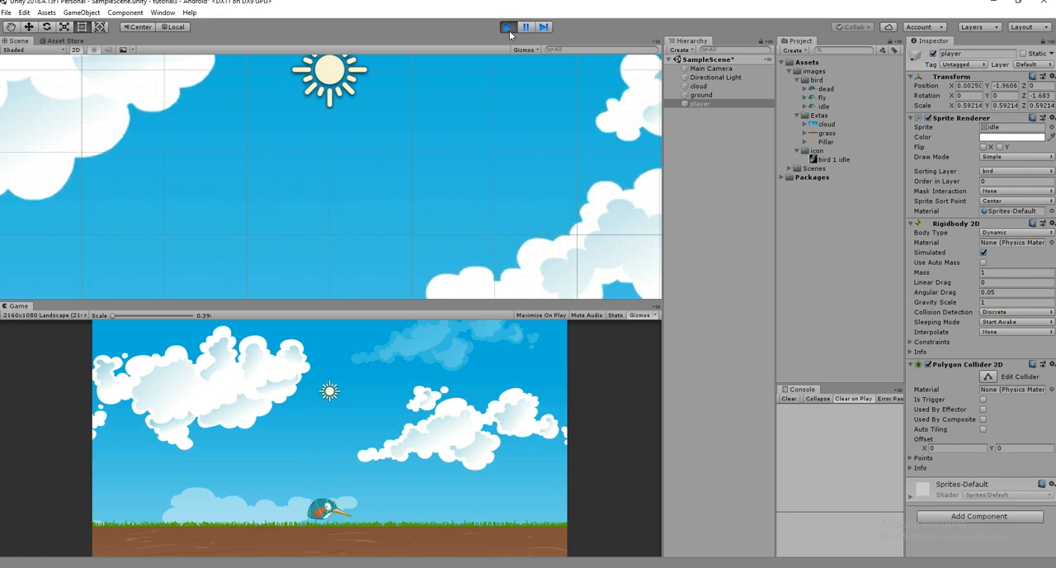
click(13, 25)
drag(364, 264, 391, 115)
scroll(422, 223, down, 8)
drag(423, 223, 439, 124)
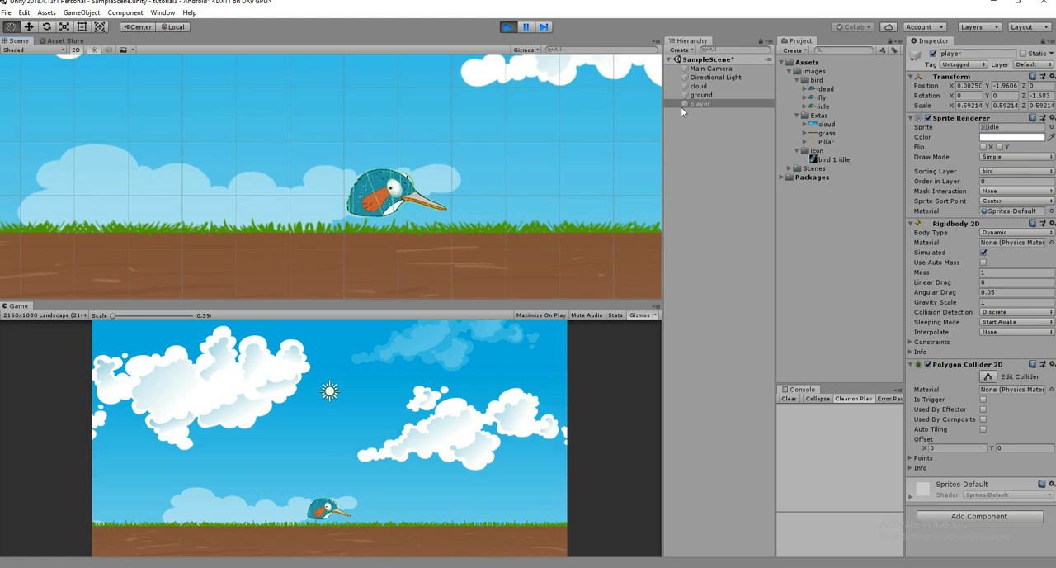
key(w)
click(349, 267)
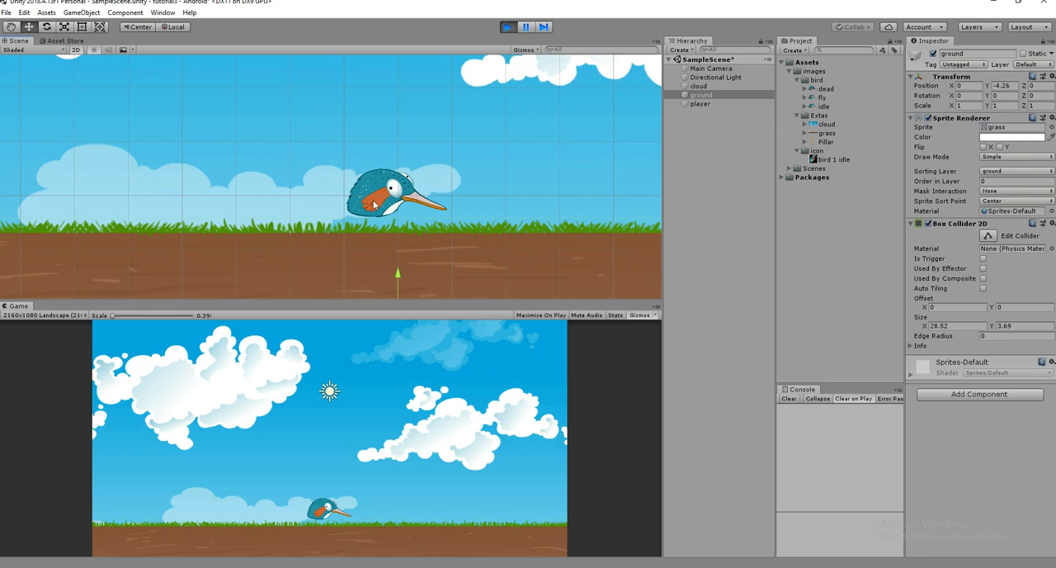
click(699, 104)
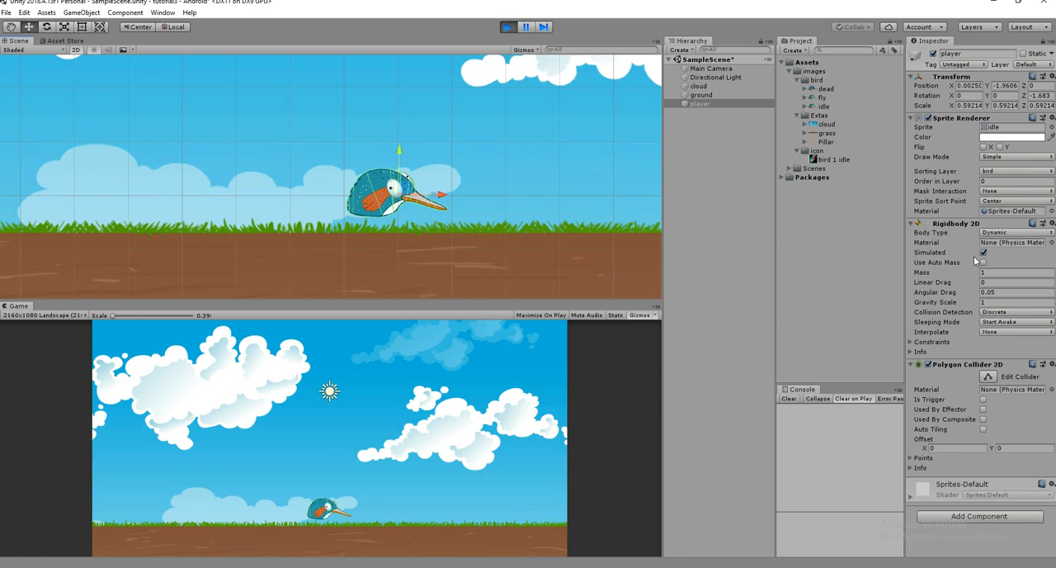
click(508, 26)
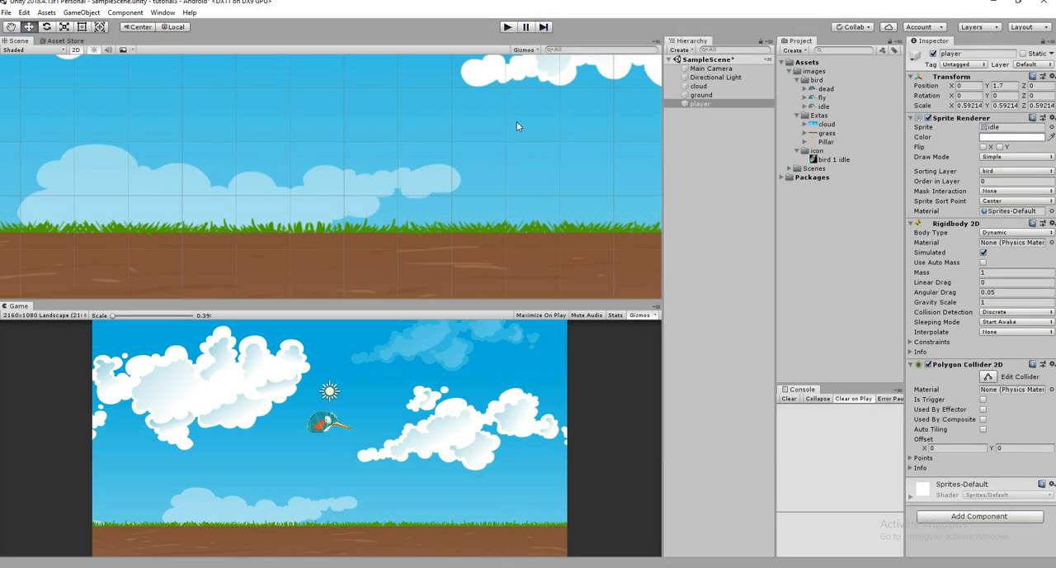
scroll(526, 165, down, 2)
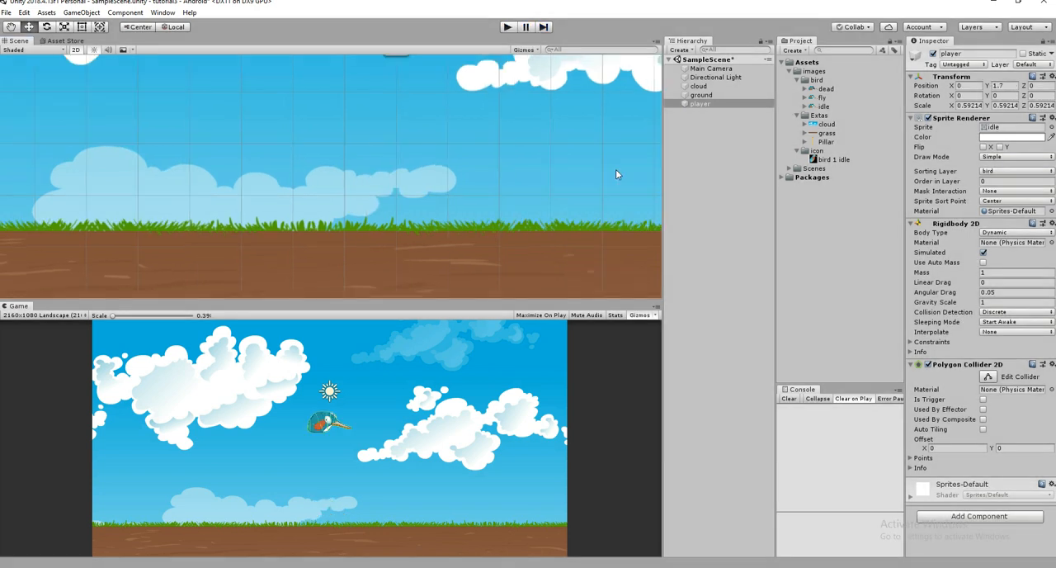